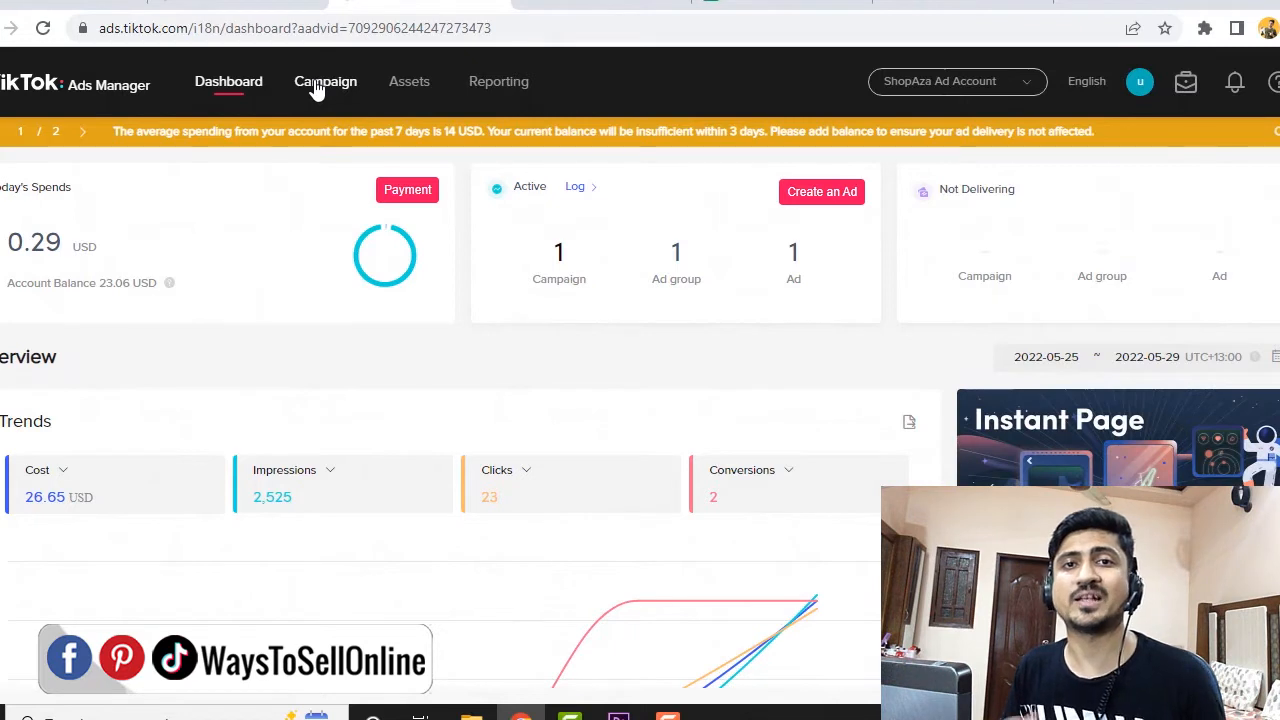
Open the Web Events management page from the ad account's event assets
{"action": "mouse_move", "coordinate": [396, 97]}
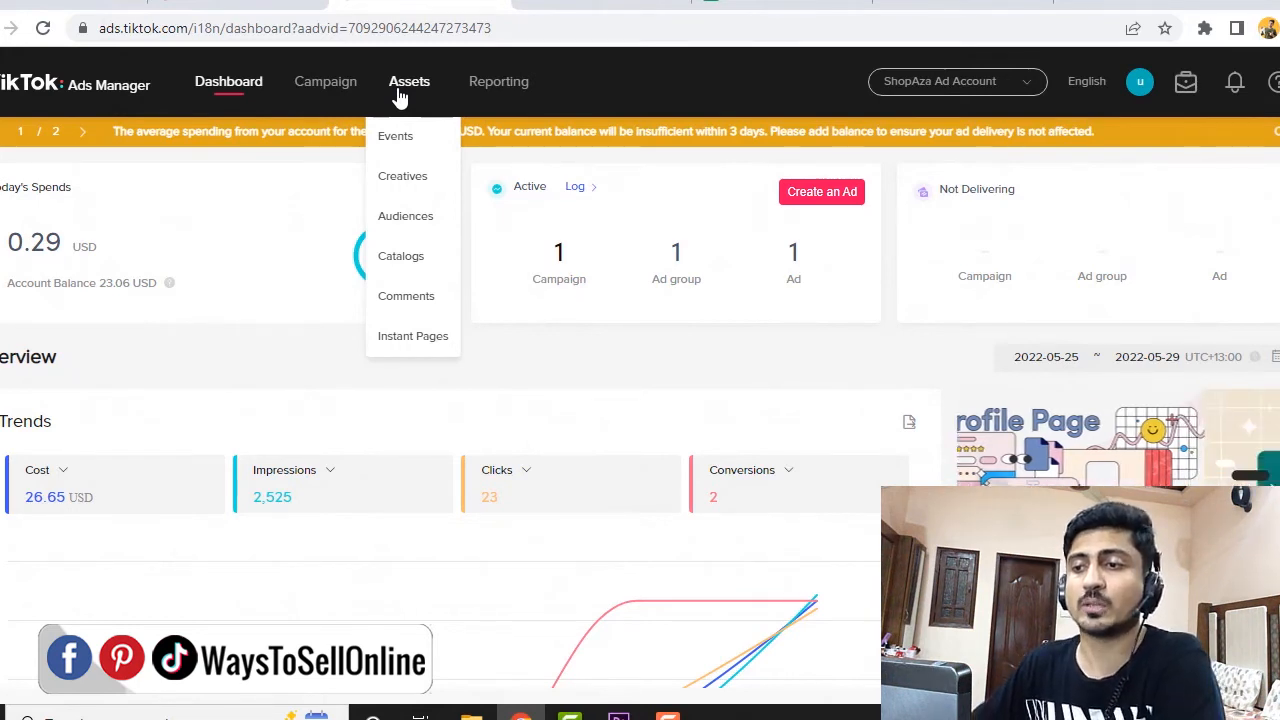
{"action": "left_click", "coordinate": [400, 146]}
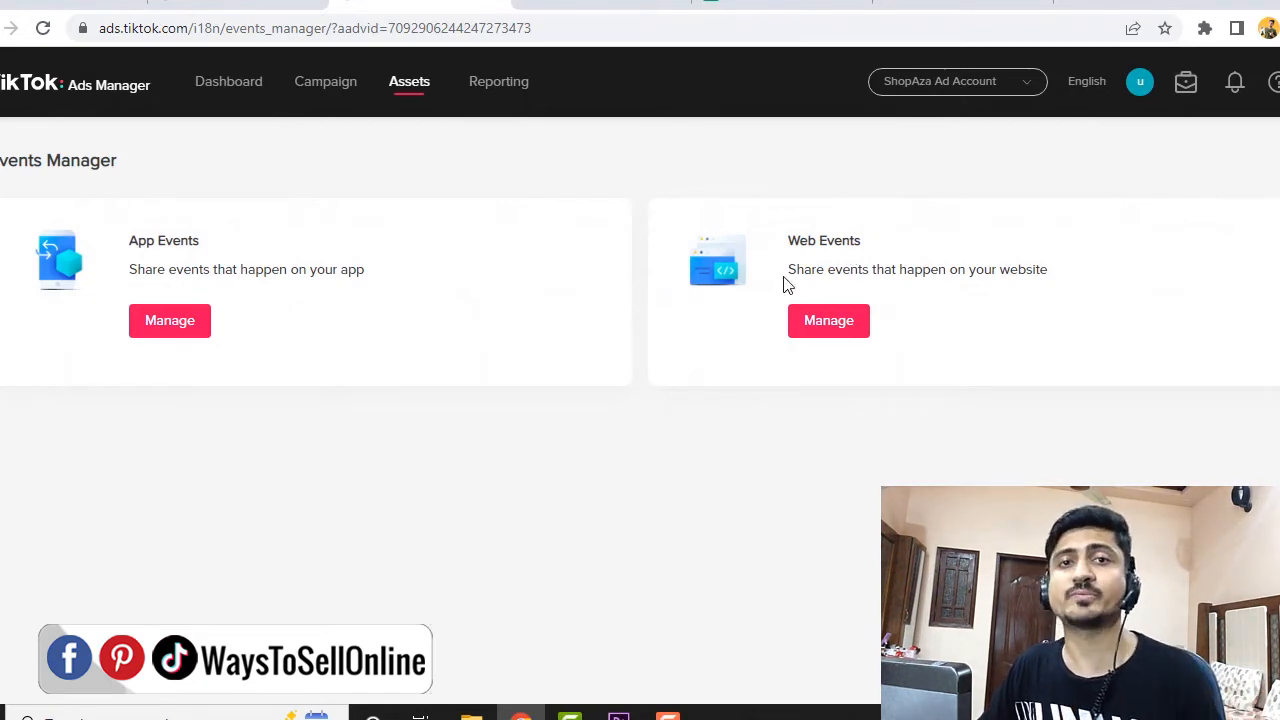
{"action": "left_click", "coordinate": [850, 330]}
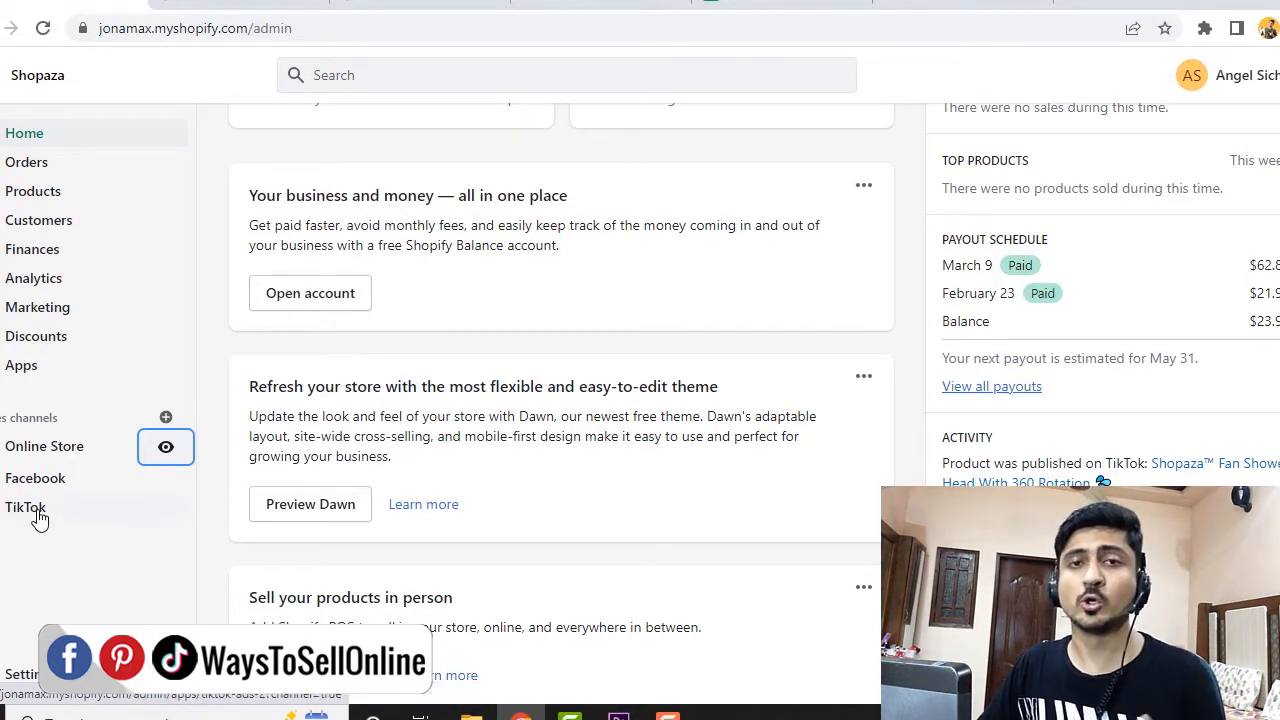
Switch to the Shopify admin, search its app store for "tiktok" and open the TikTok app by TikTok Inc
{"action": "left_click", "coordinate": [30, 366]}
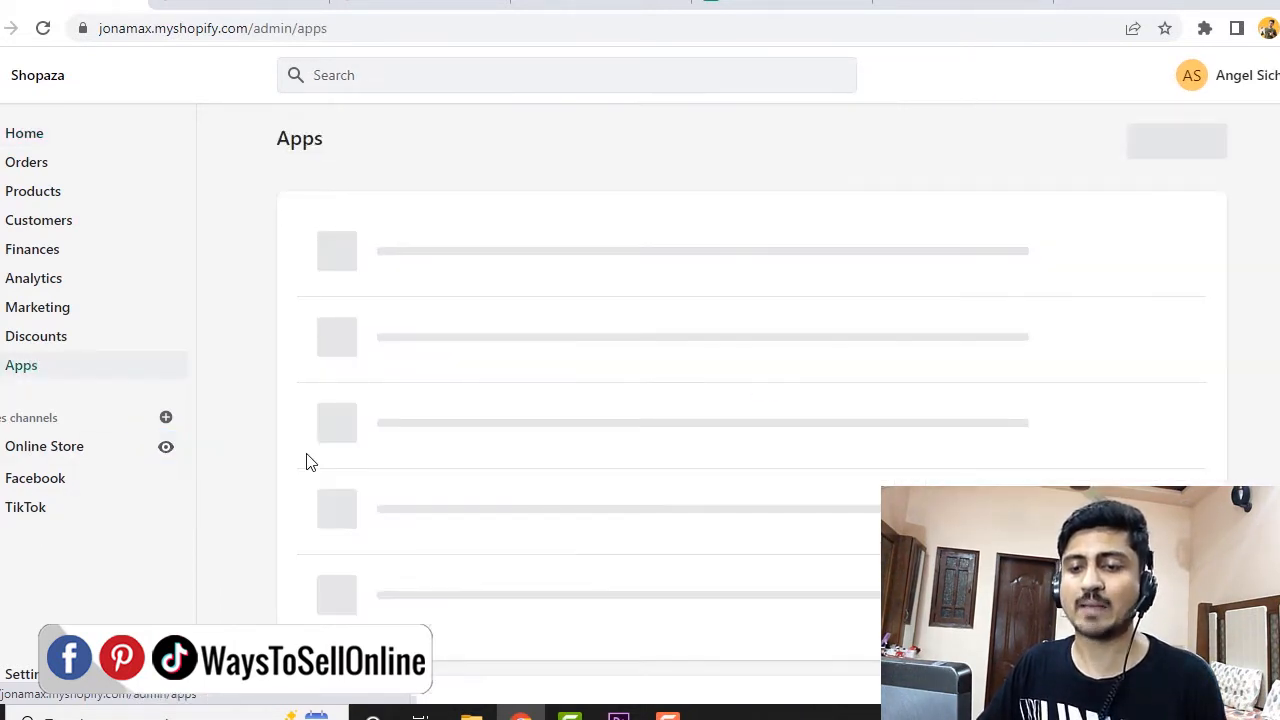
{"action": "left_click", "coordinate": [1155, 143]}
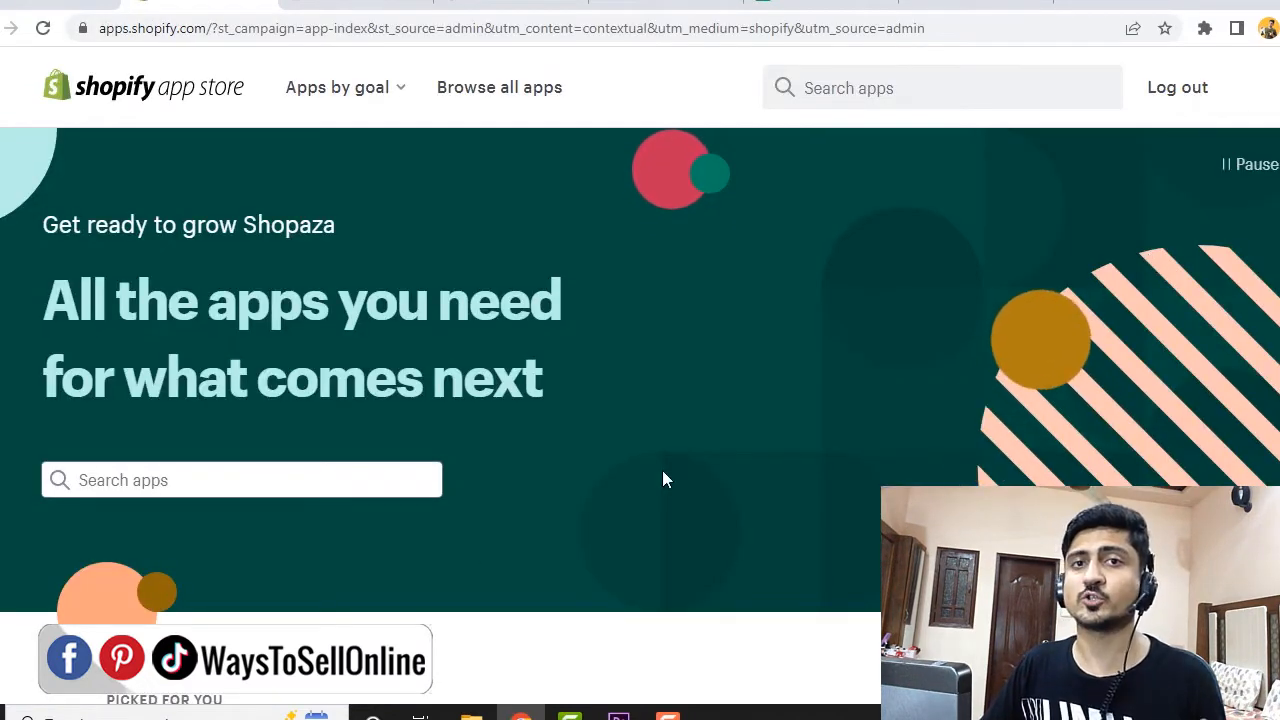
{"action": "left_click", "coordinate": [162, 479]}
{"action": "type", "text": "tiktok"}
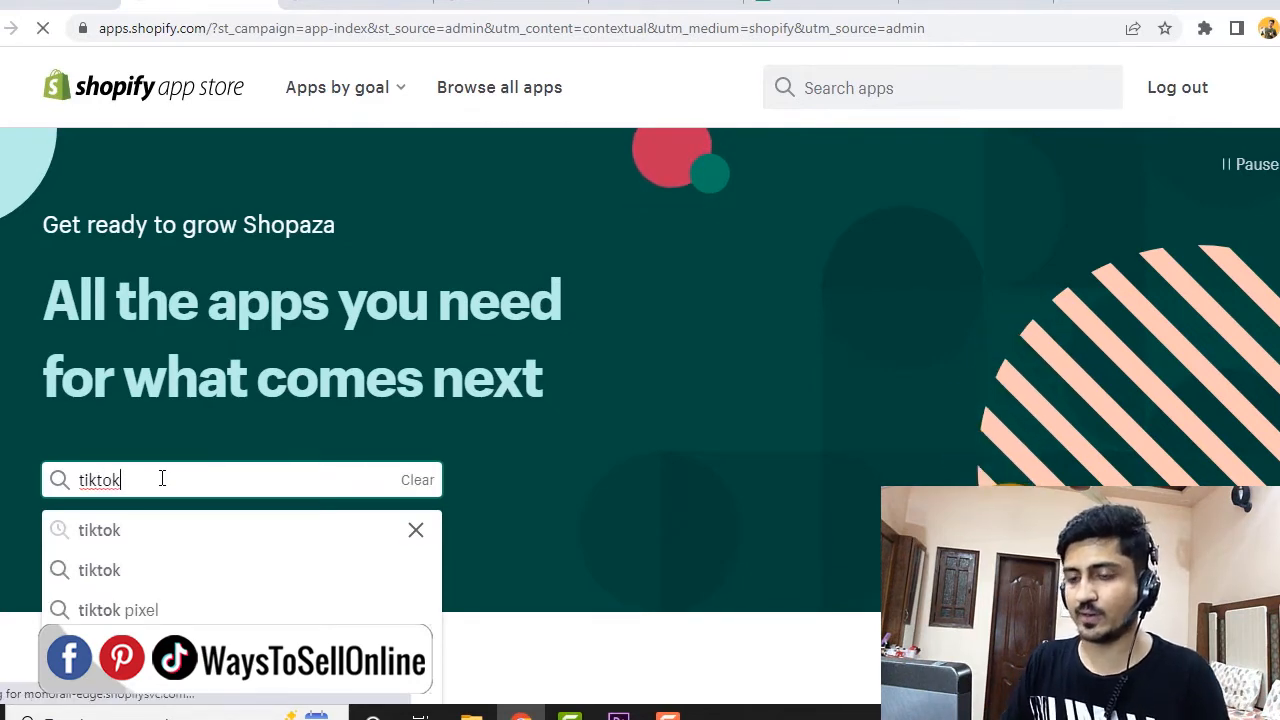
{"action": "key", "text": "Return"}
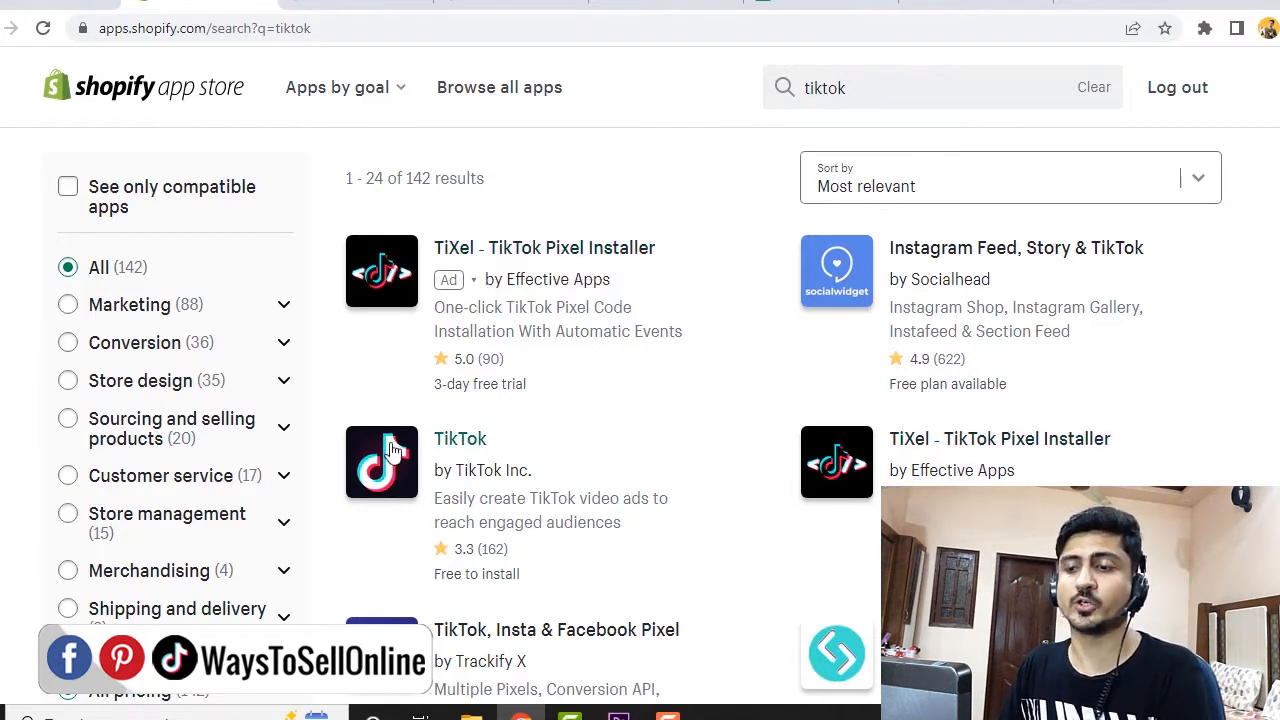
{"action": "left_click", "coordinate": [485, 450]}
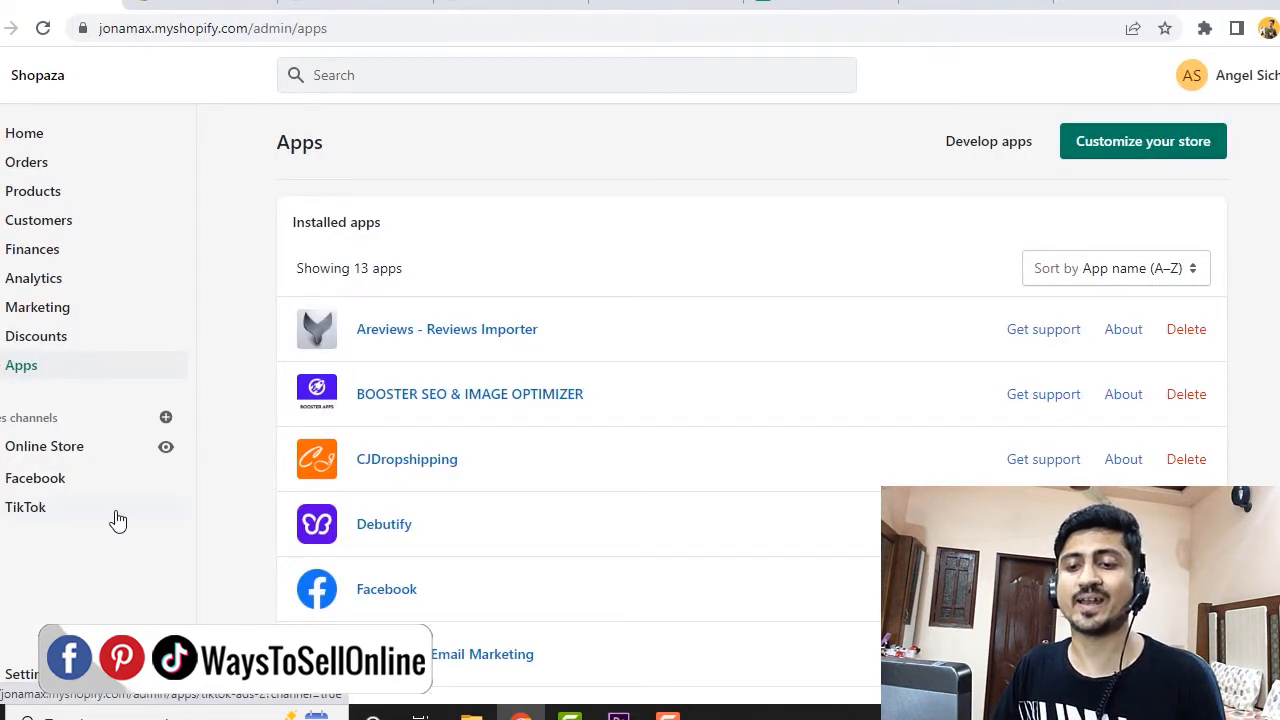
Open the Shopify store's TikTok sales channel, then reload TikTok's Web Events page and check the Shopify pixel's status
{"action": "left_click", "coordinate": [42, 518]}
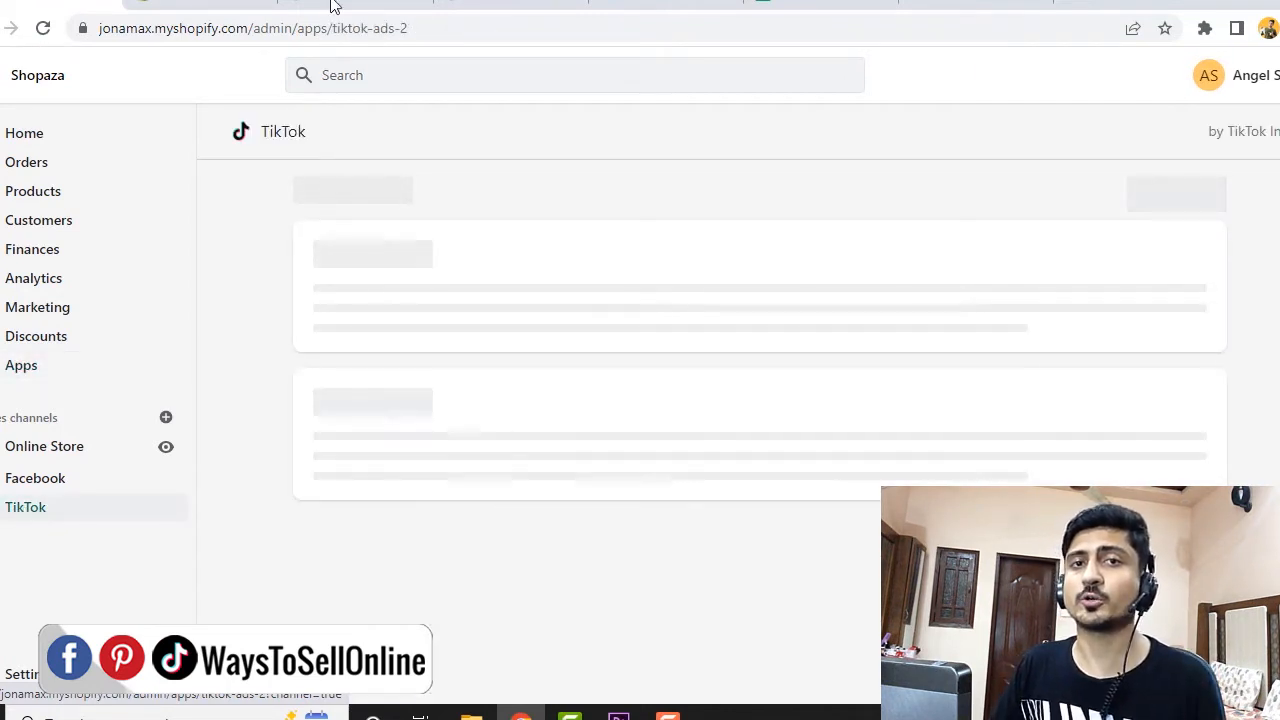
{"action": "left_click", "coordinate": [508, 3]}
{"action": "left_click", "coordinate": [42, 29]}
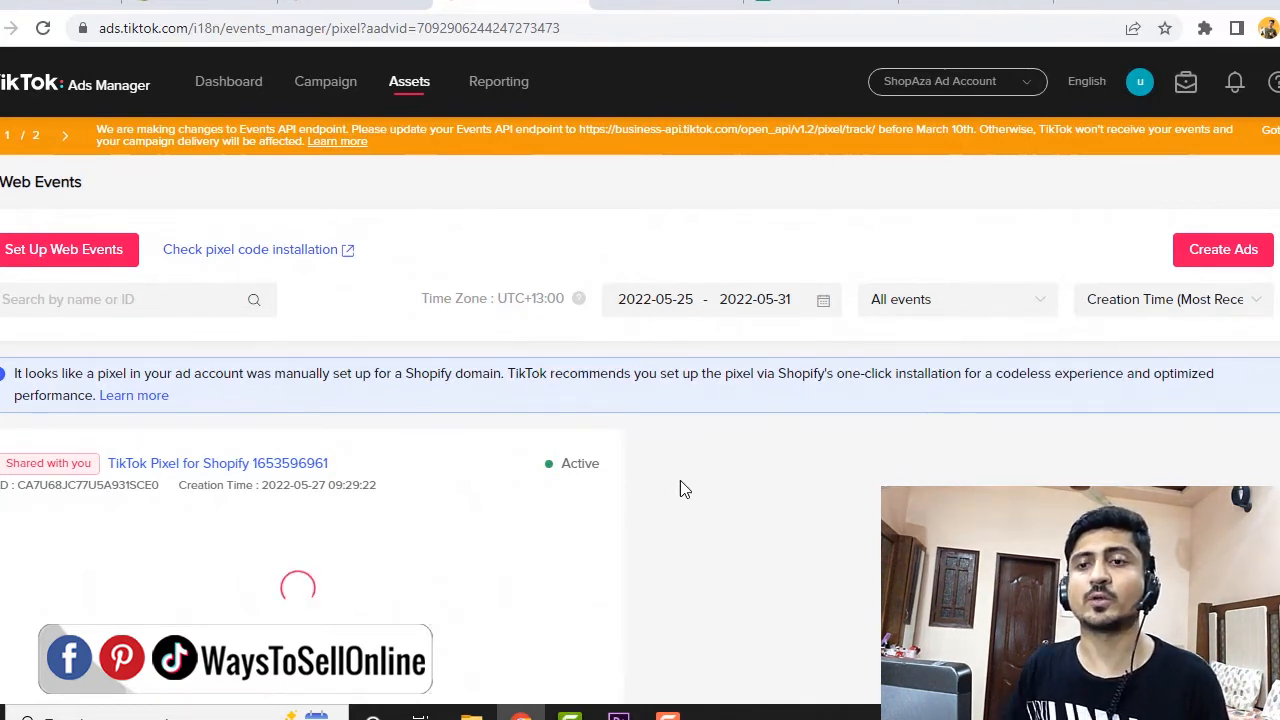
{"action": "left_click_drag", "start_coordinate": [547, 466], "coordinate": [638, 474]}
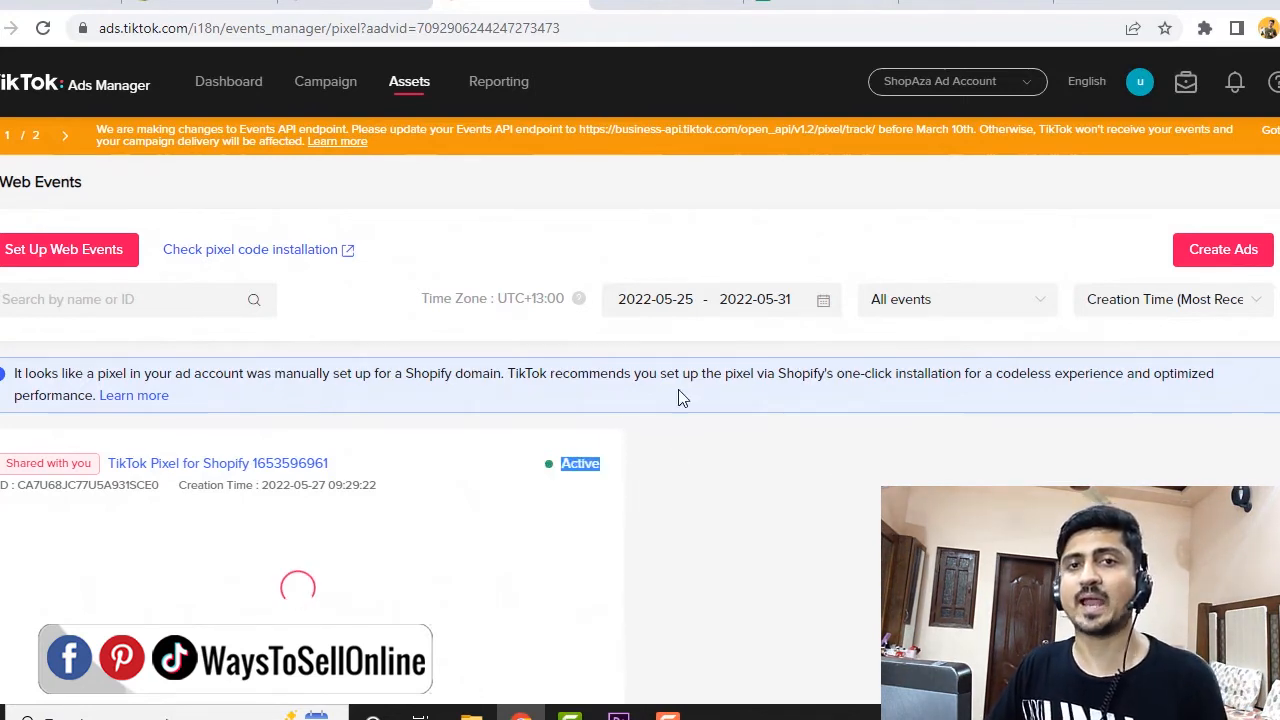
Create a new ad campaign in Custom Mode with Conversions as the advertising objective
{"action": "left_click", "coordinate": [330, 86]}
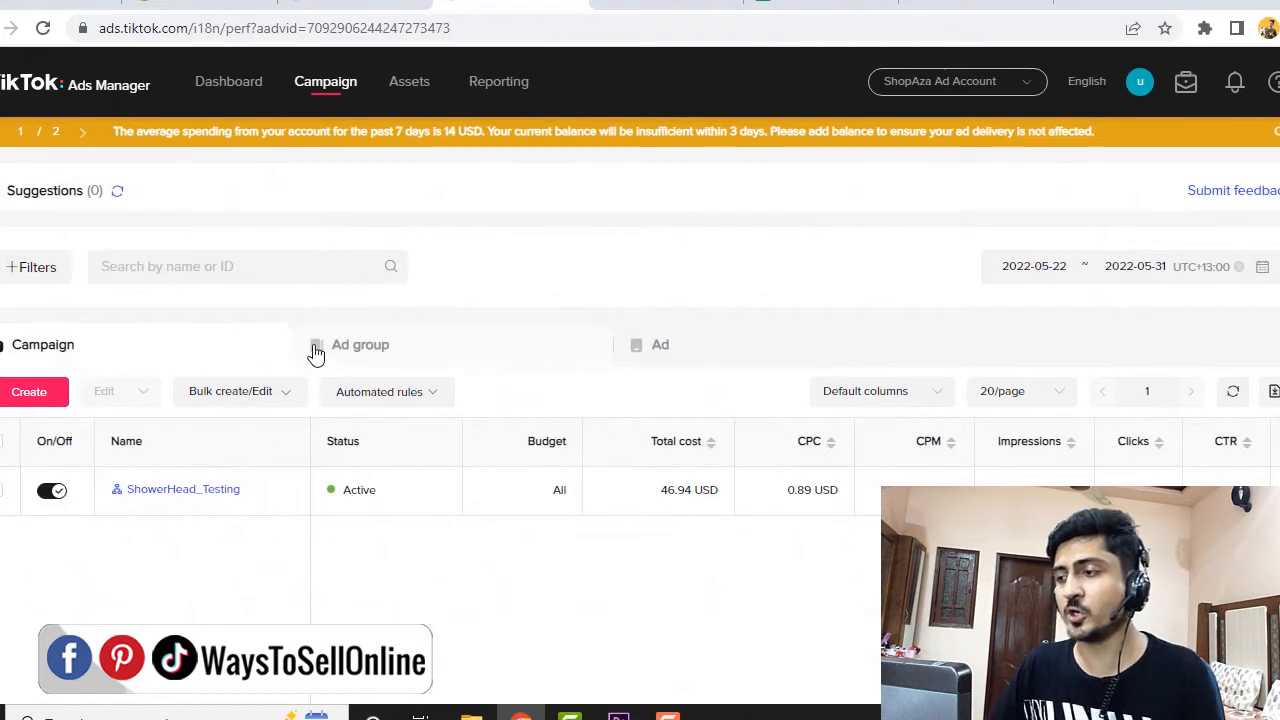
{"action": "left_click", "coordinate": [40, 396]}
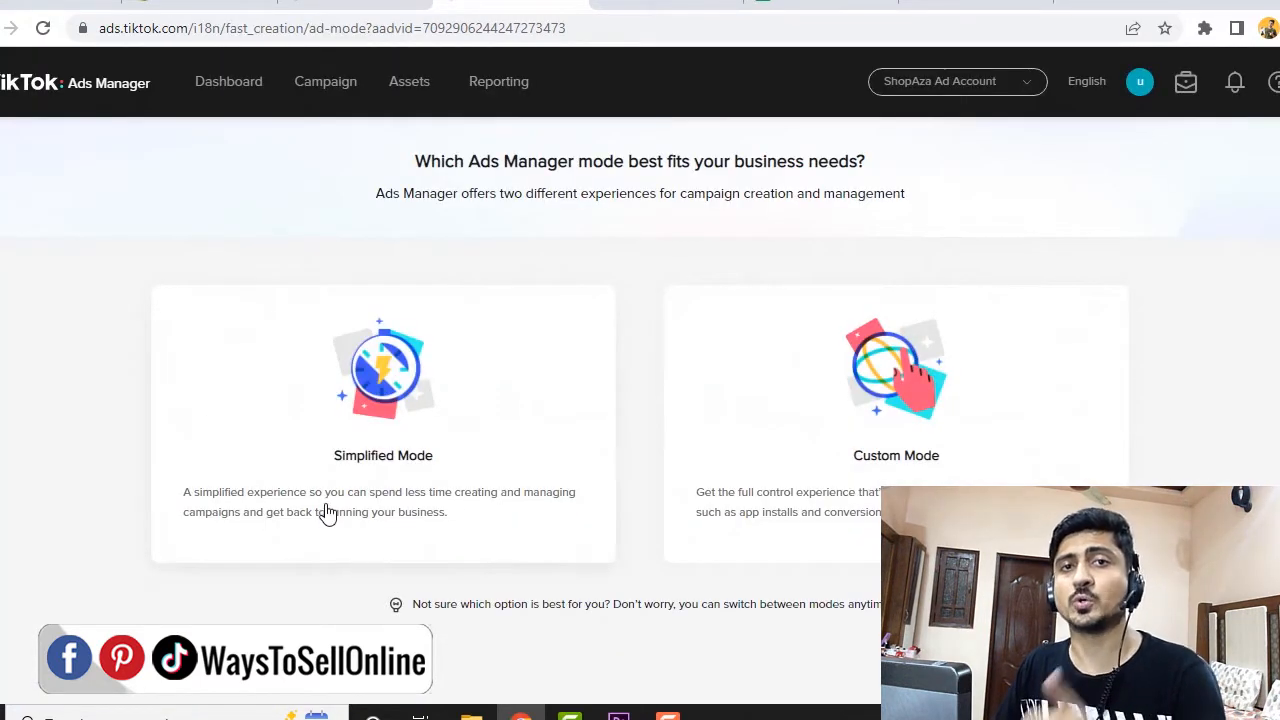
{"action": "left_click", "coordinate": [873, 459]}
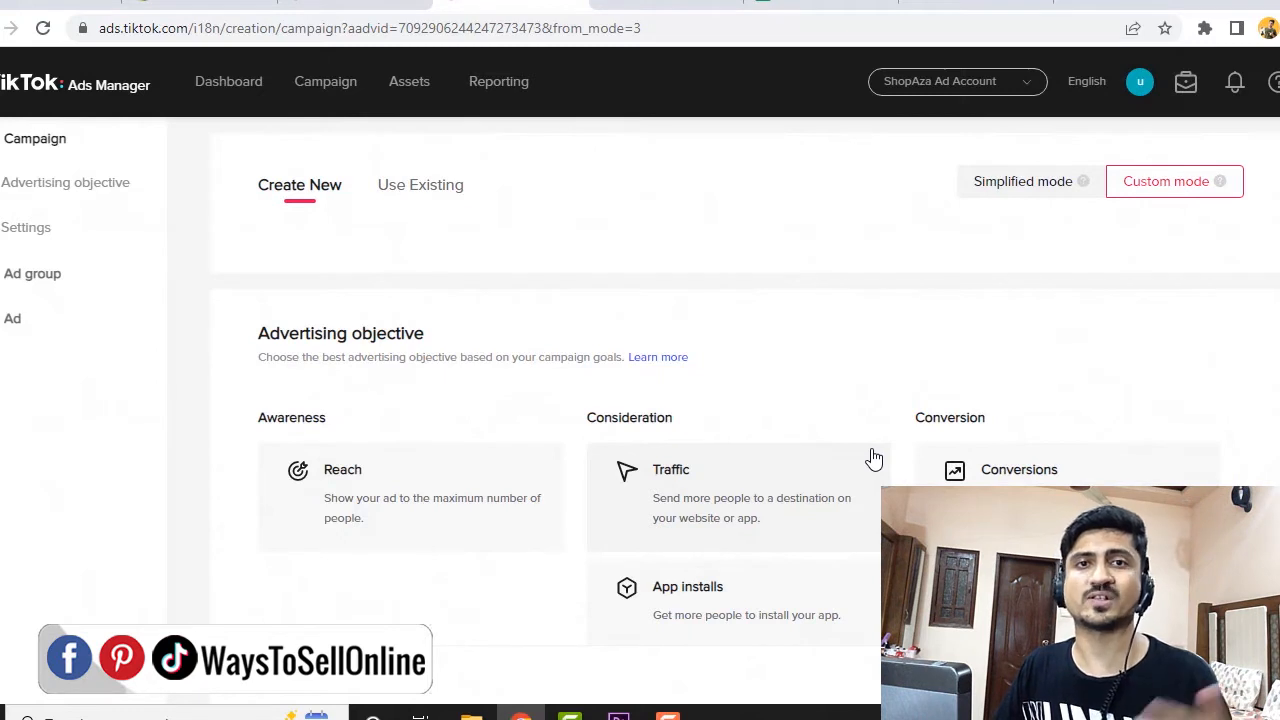
{"action": "scroll", "coordinate": [706, 409], "scroll_direction": "down", "scroll_amount": 2}
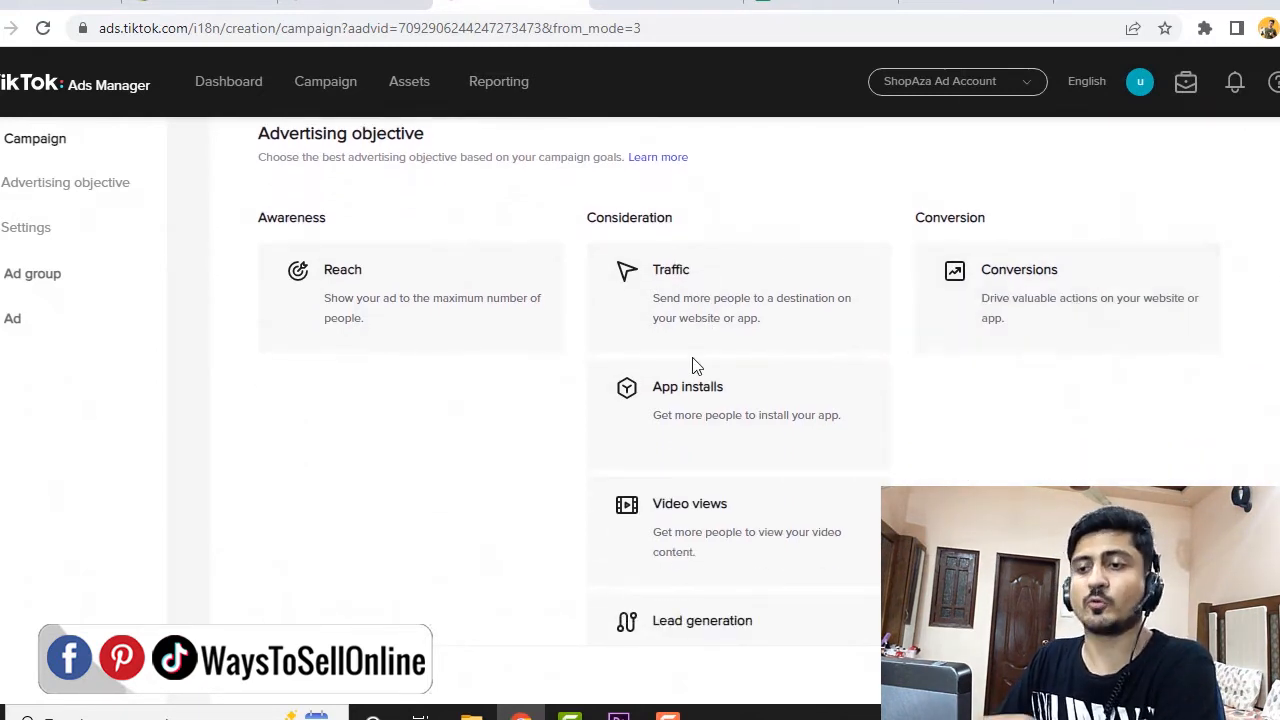
{"action": "left_click", "coordinate": [1115, 317]}
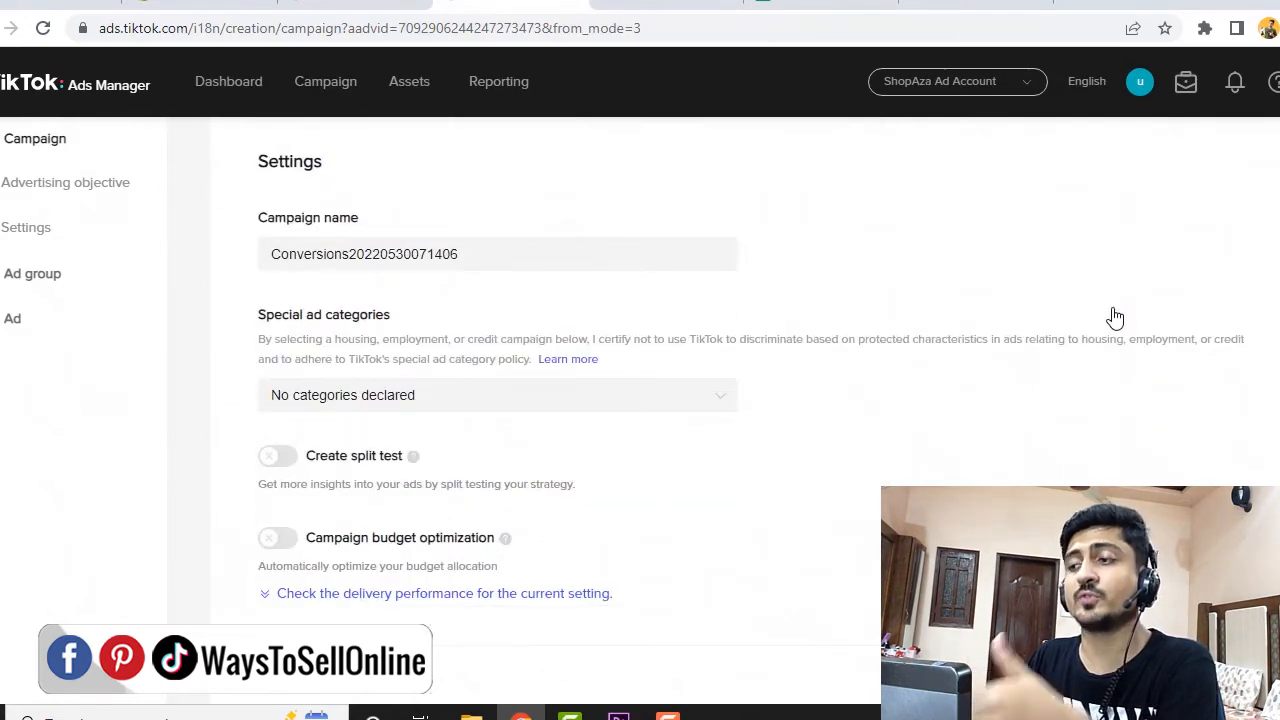
Name the campaign "Shower Head Campaign 2" and continue to the ad group setup
{"action": "left_click_drag", "start_coordinate": [484, 257], "coordinate": [149, 254]}
{"action": "type", "text": "Shower He"}
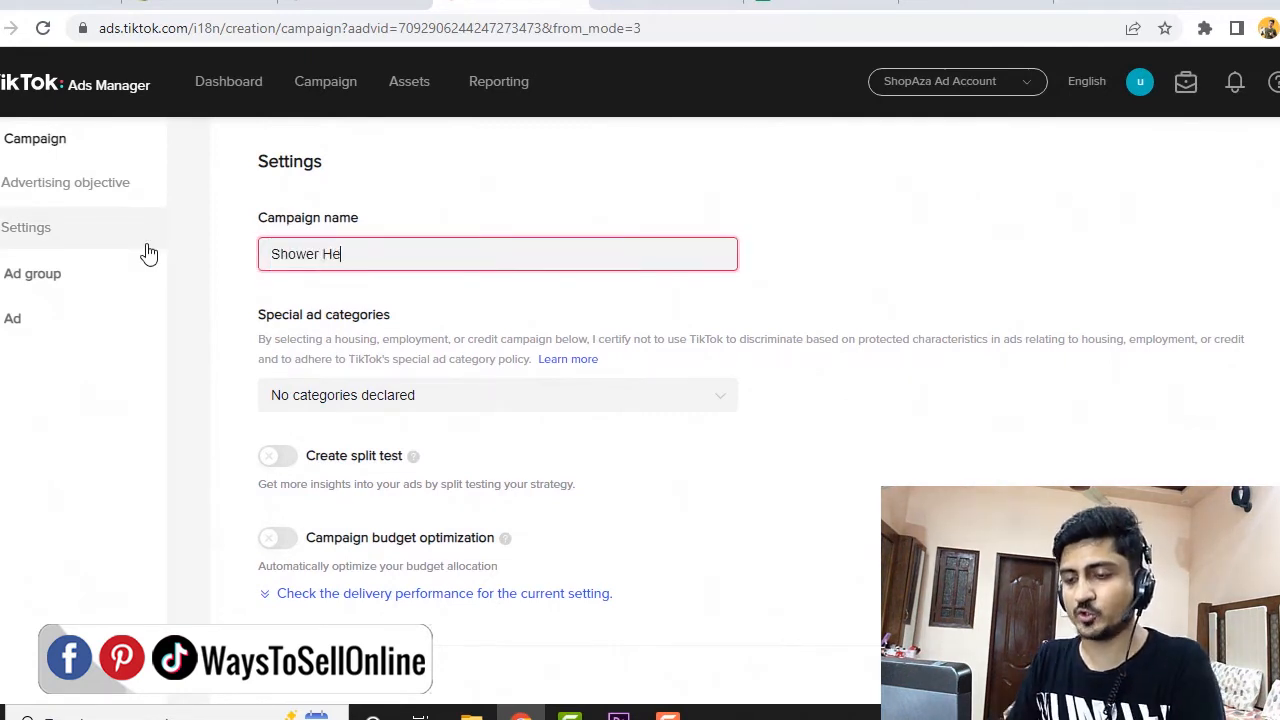
{"action": "type", "text": "ad Campaign 2"}
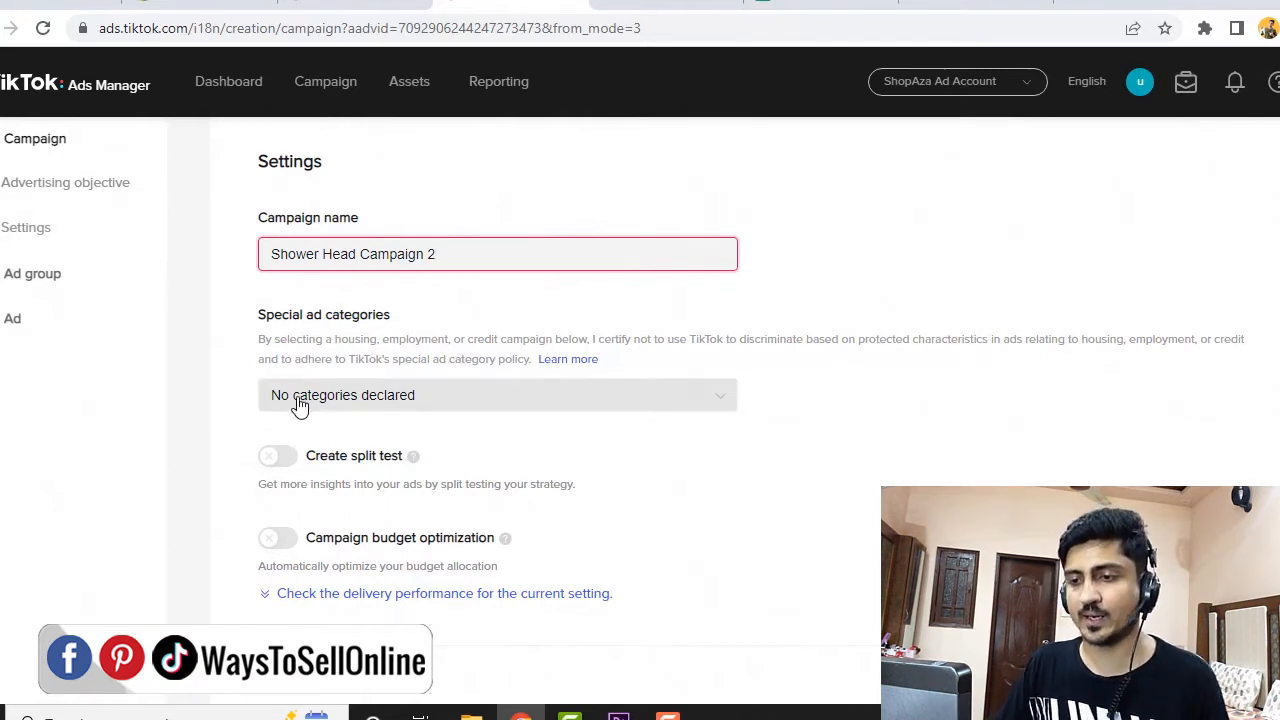
{"action": "scroll", "coordinate": [457, 443], "scroll_direction": "down", "scroll_amount": 1}
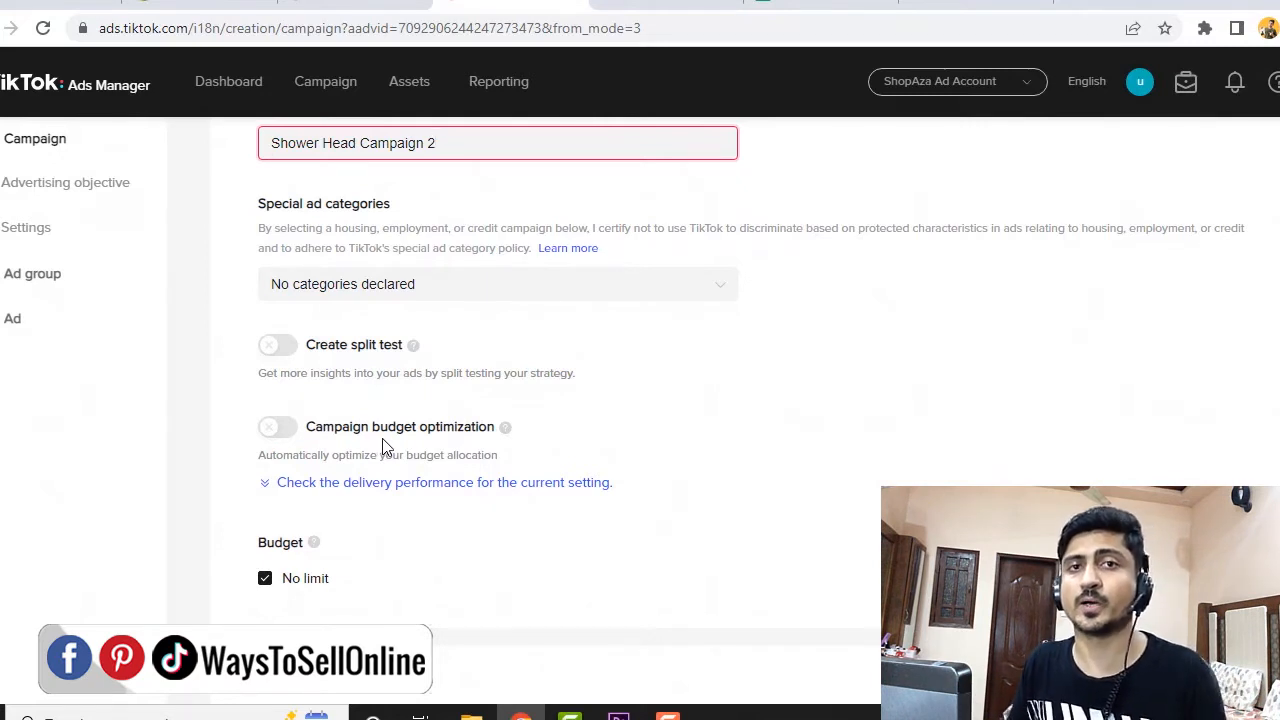
{"action": "left_click", "coordinate": [1215, 673]}
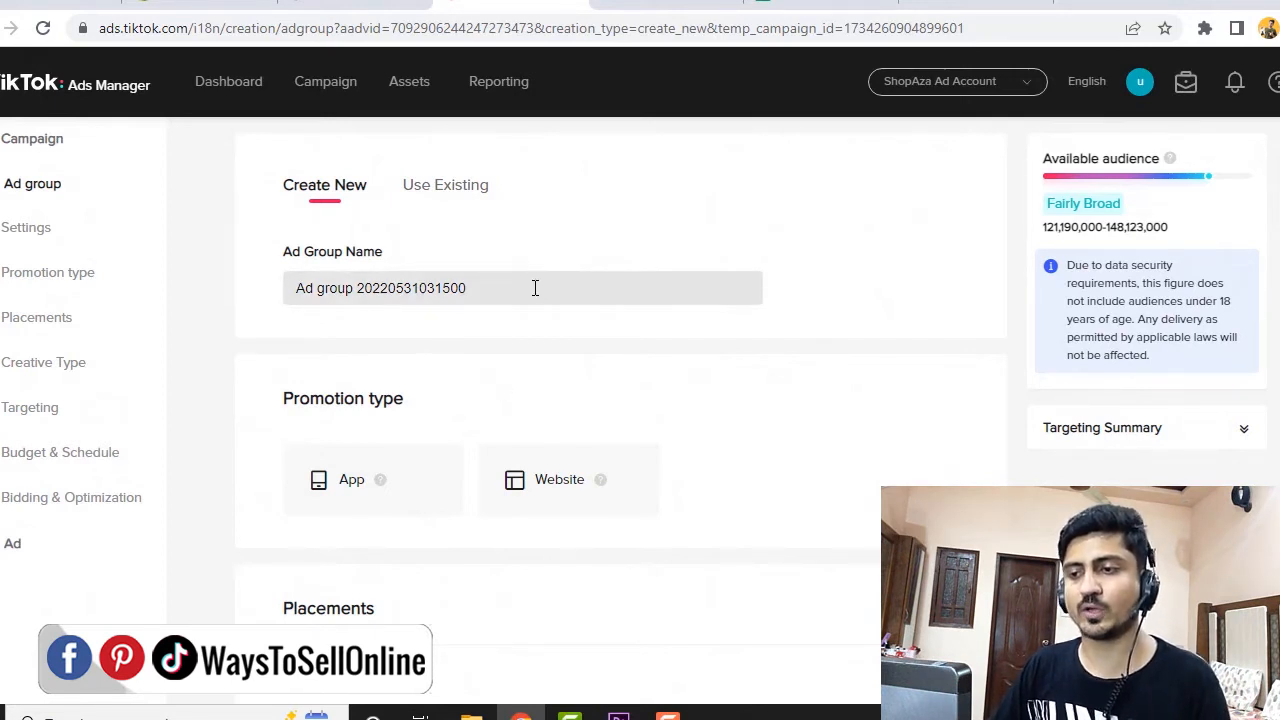
Name the ad group "Shower Head Ad Group" and choose Website as its promotion type
{"action": "left_click_drag", "start_coordinate": [531, 286], "coordinate": [94, 240]}
{"action": "type", "text": "Shower Head Ad Group"}
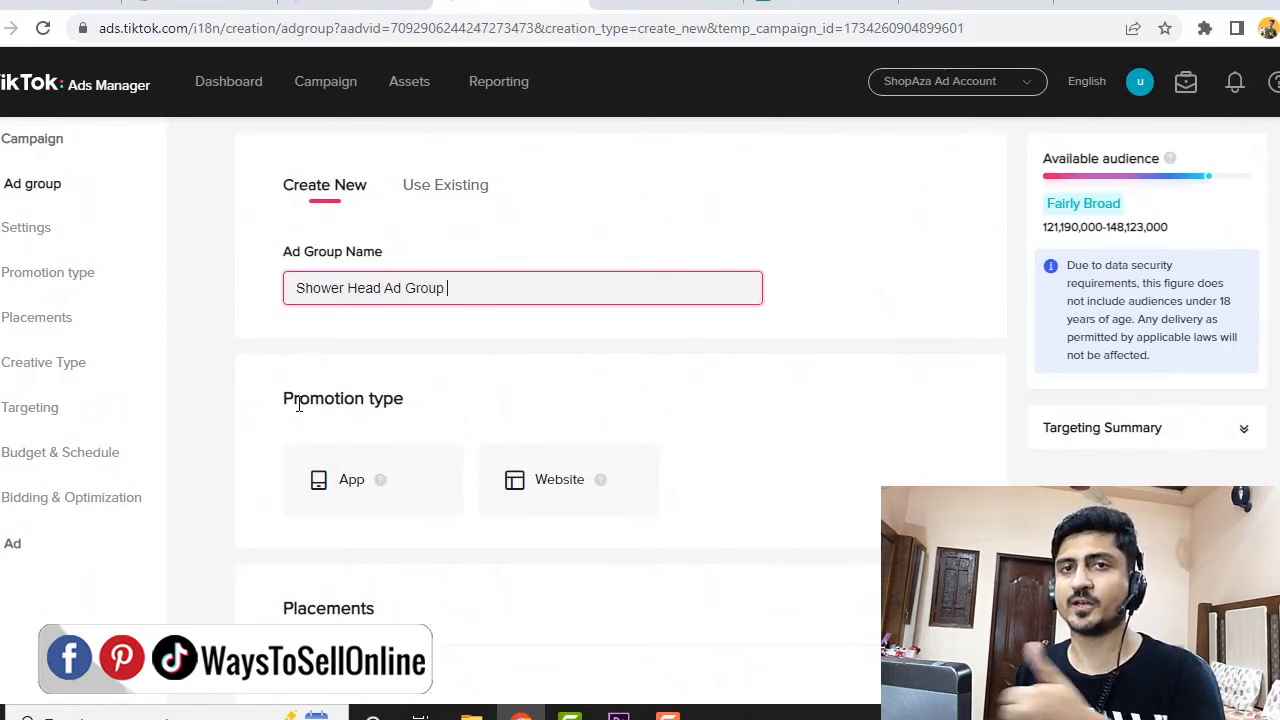
{"action": "scroll", "coordinate": [663, 386], "scroll_direction": "down", "scroll_amount": 2}
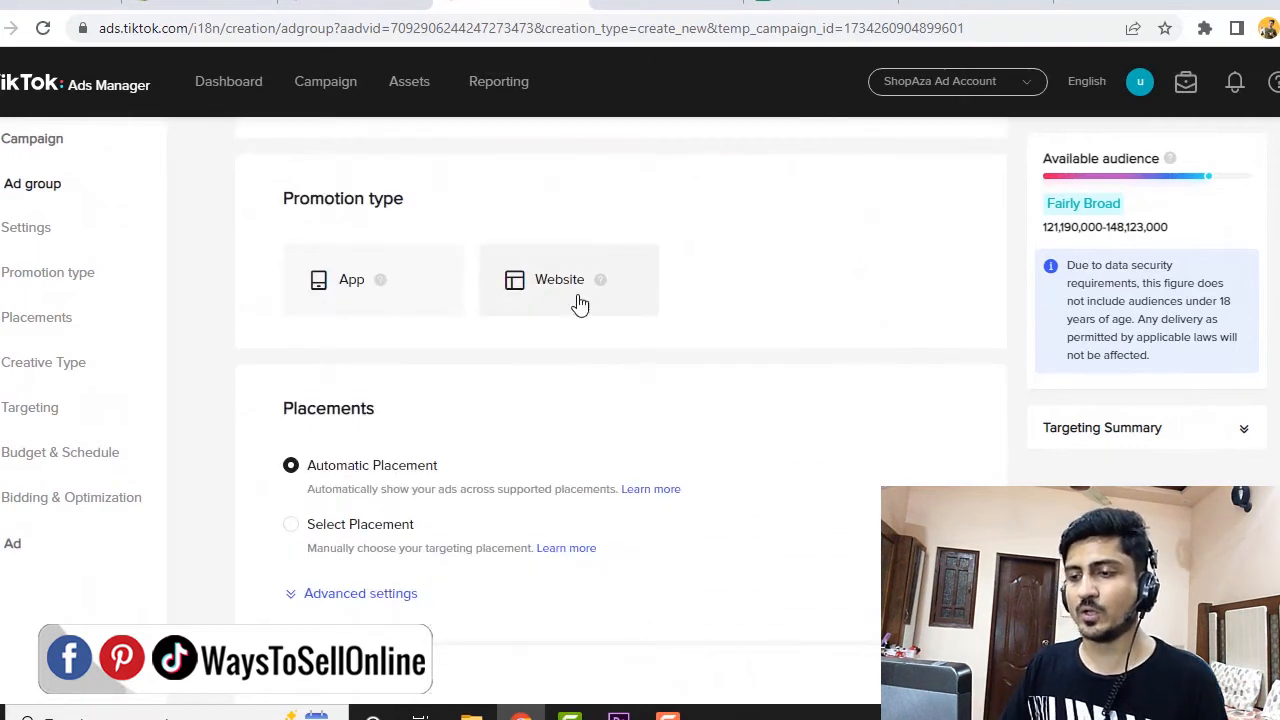
{"action": "mouse_move", "coordinate": [597, 286]}
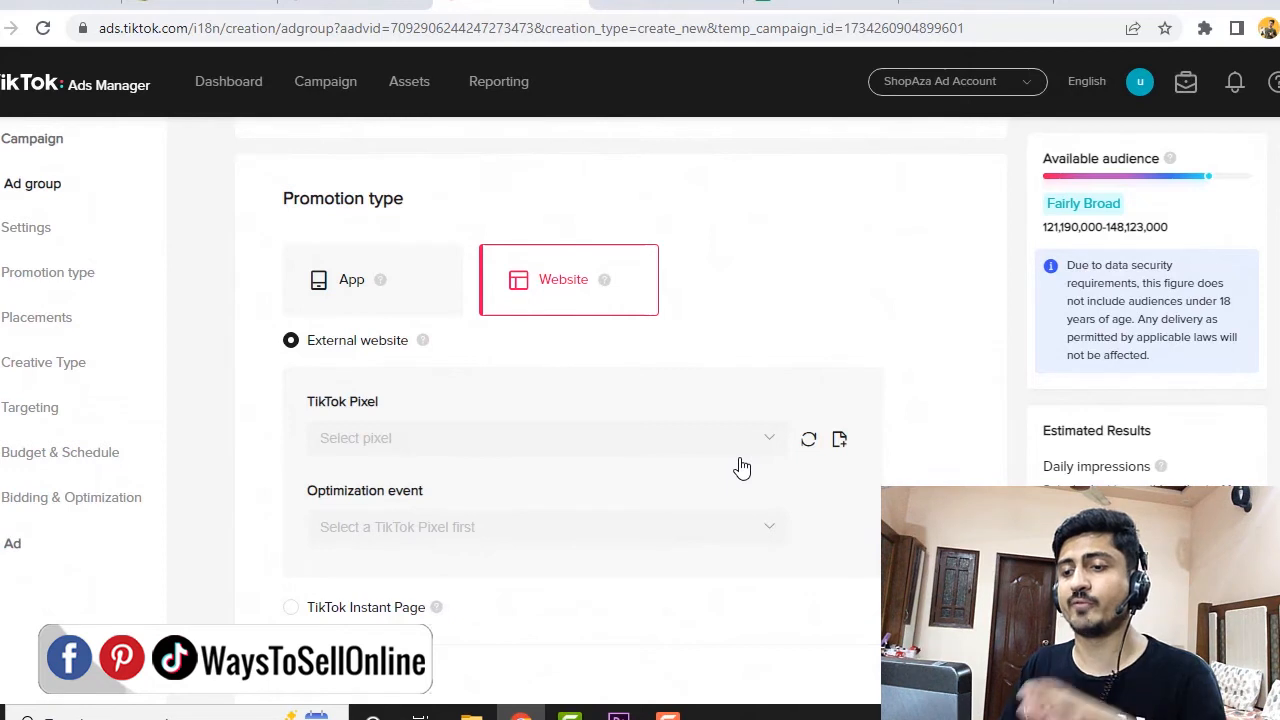
Assign the TikTok Pixel for Shopify to the external website and set the optimization event to Complete Payment
{"action": "left_click", "coordinate": [374, 435]}
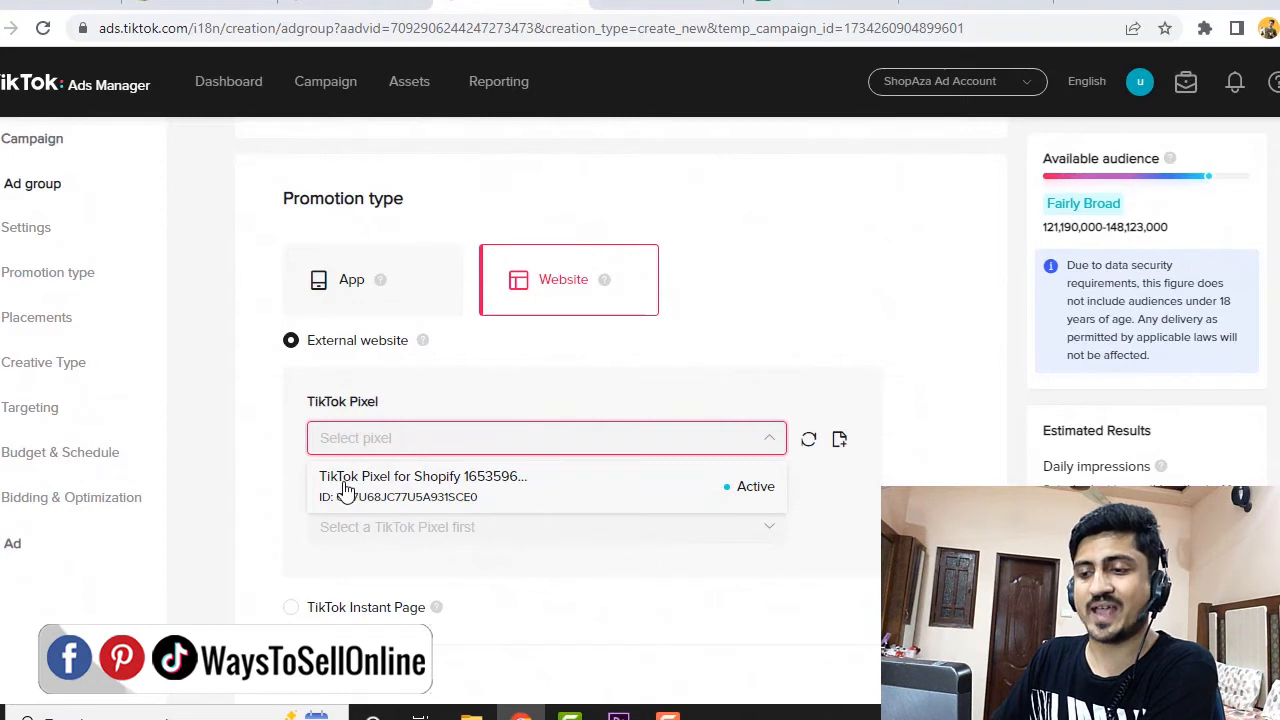
{"action": "left_click", "coordinate": [487, 497]}
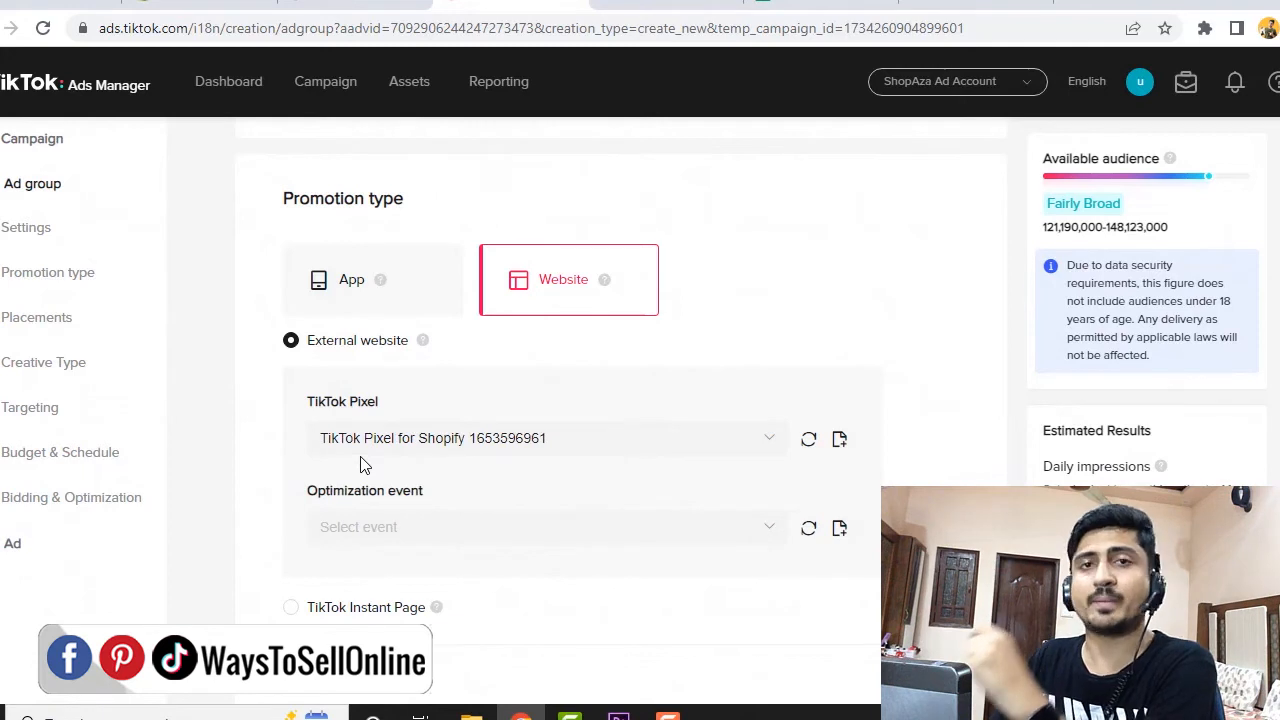
{"action": "scroll", "coordinate": [460, 480], "scroll_direction": "down", "scroll_amount": 2}
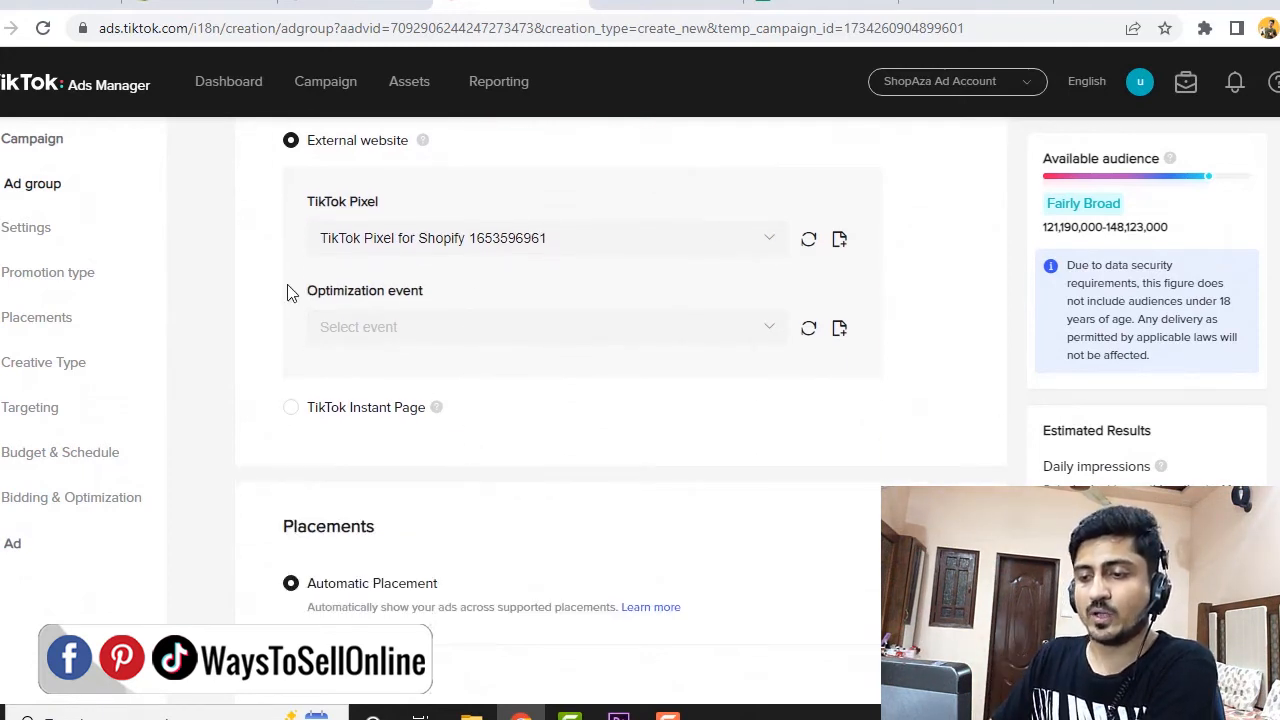
{"action": "left_click", "coordinate": [395, 335]}
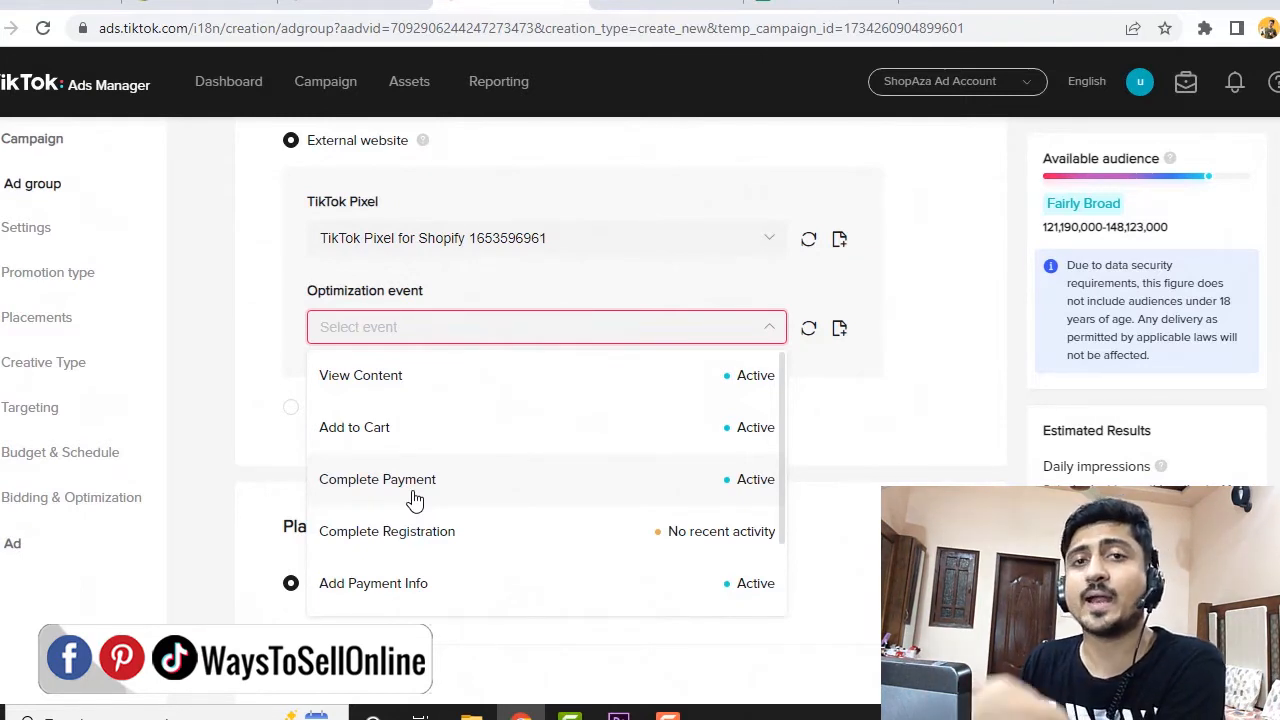
{"action": "left_click", "coordinate": [423, 490]}
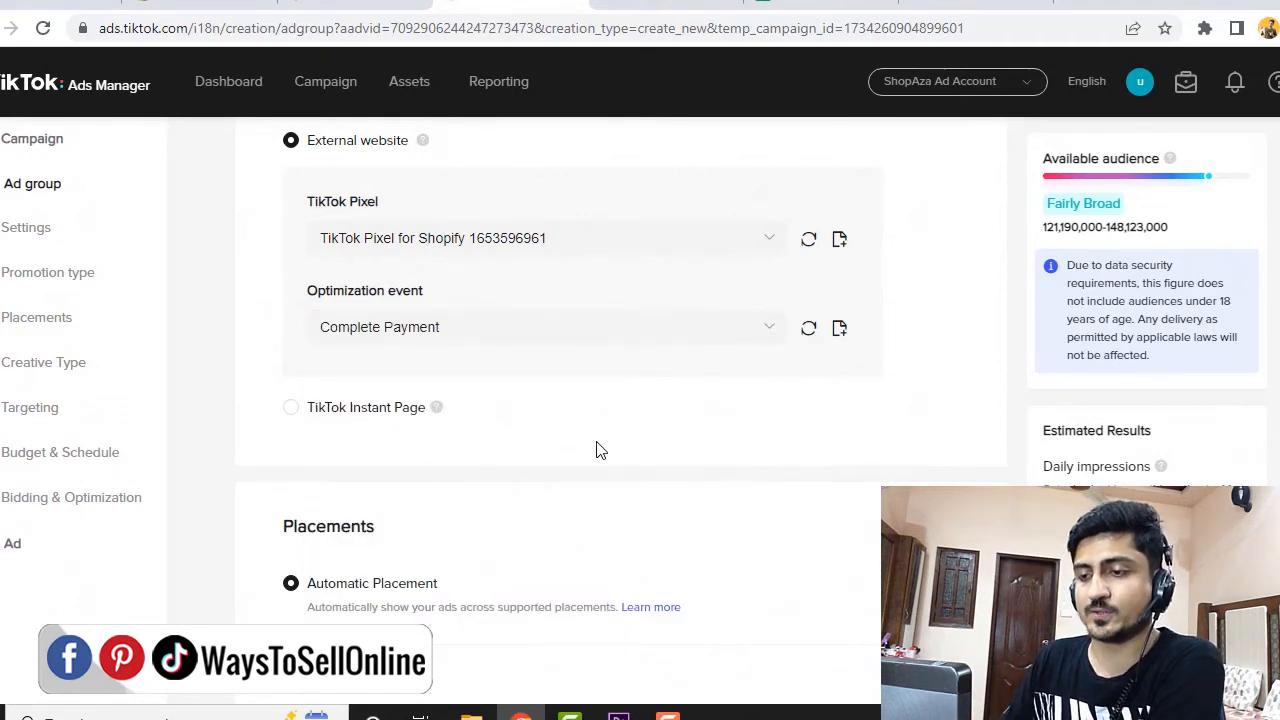
Choose placements manually, excluding News Feed App Series and Pangle so that the ads run only on TikTok
{"action": "scroll", "coordinate": [597, 449], "scroll_direction": "down", "scroll_amount": 3}
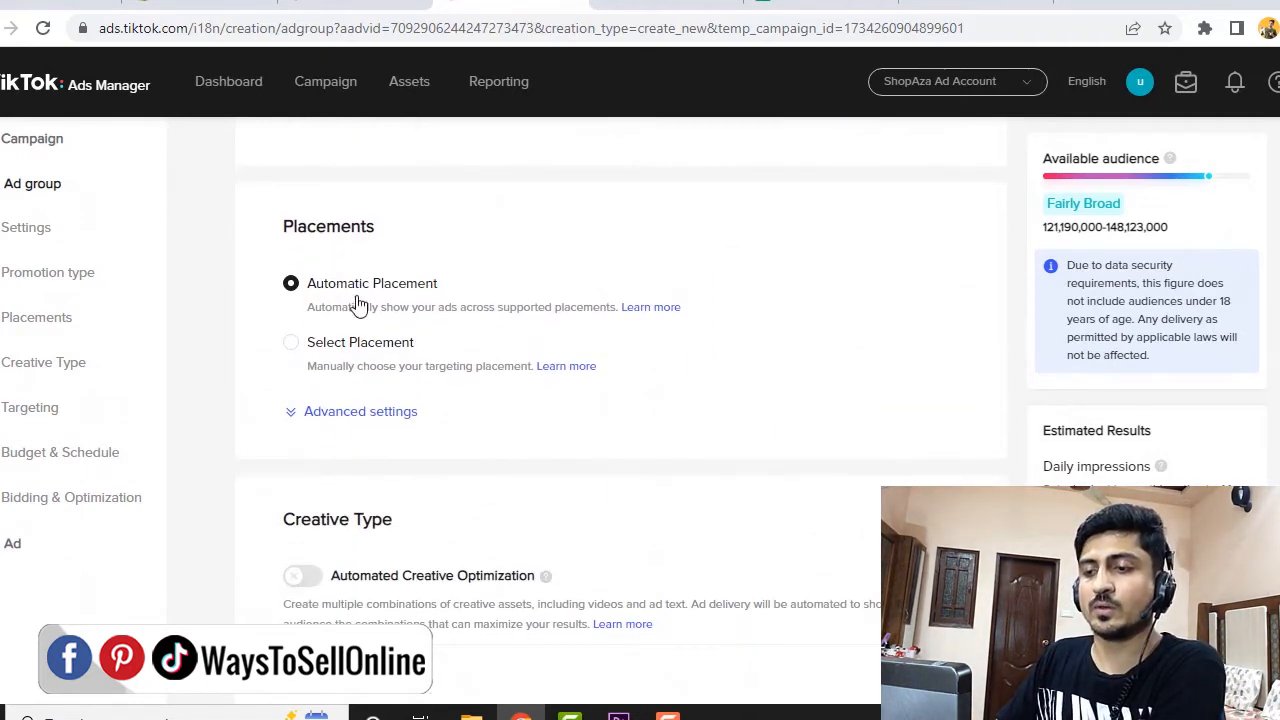
{"action": "left_click", "coordinate": [291, 350]}
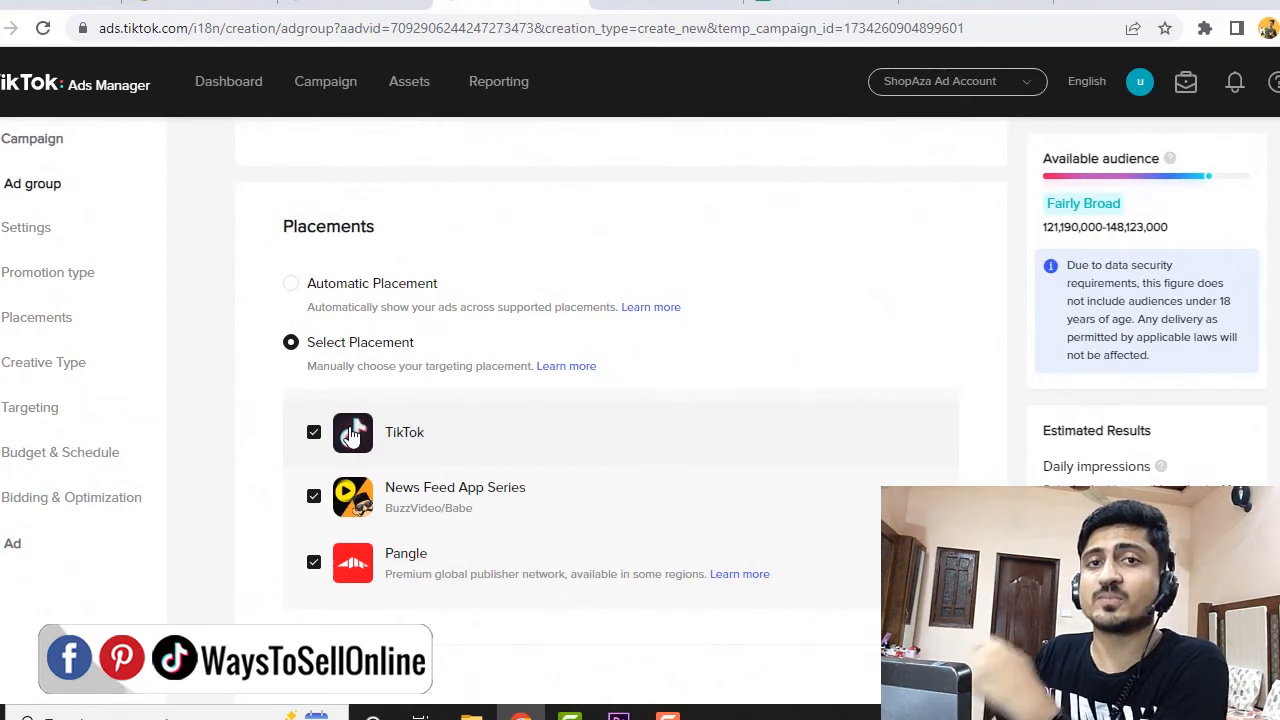
{"action": "left_click", "coordinate": [314, 564]}
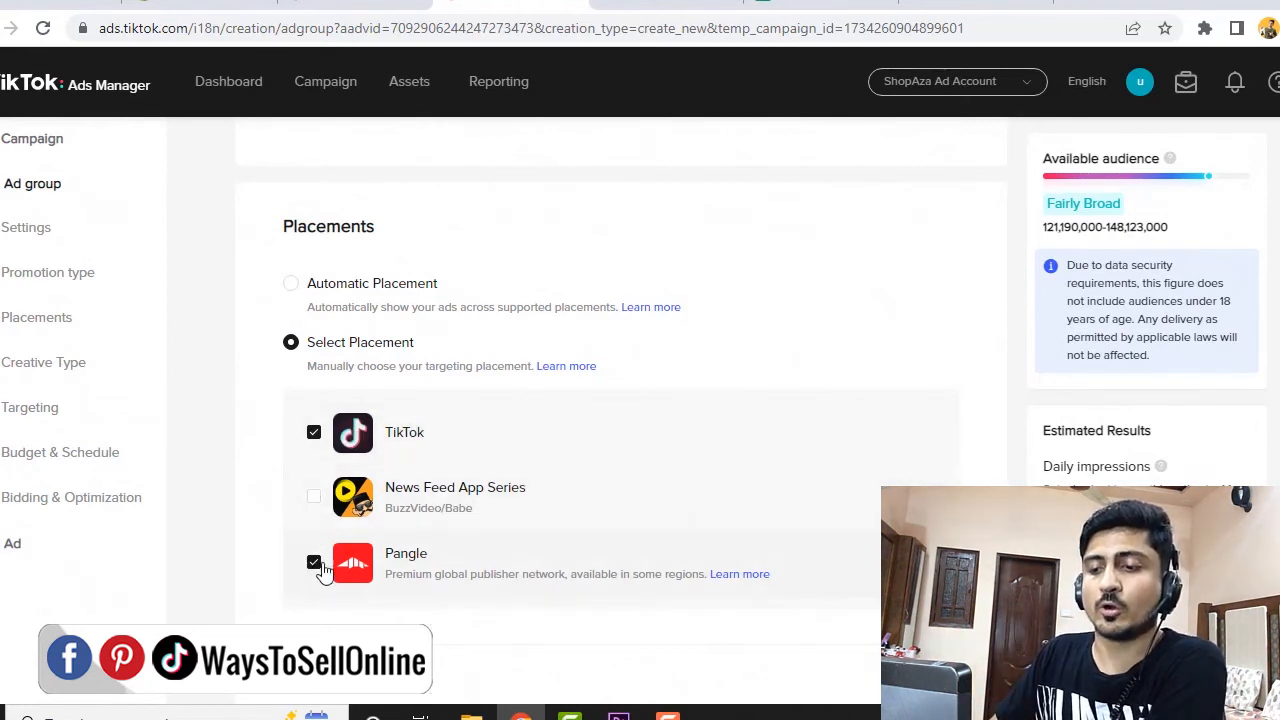
{"action": "scroll", "coordinate": [420, 440], "scroll_direction": "down", "scroll_amount": 1}
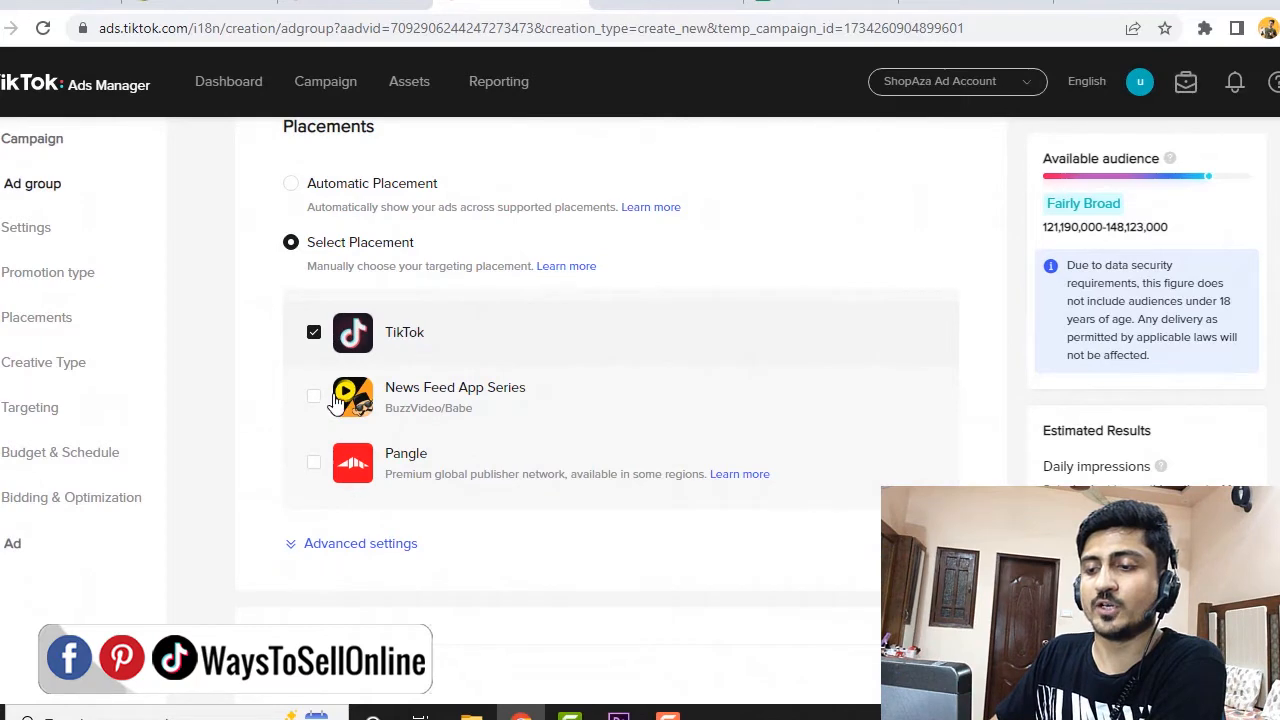
{"action": "scroll", "coordinate": [331, 443], "scroll_direction": "down", "scroll_amount": 1}
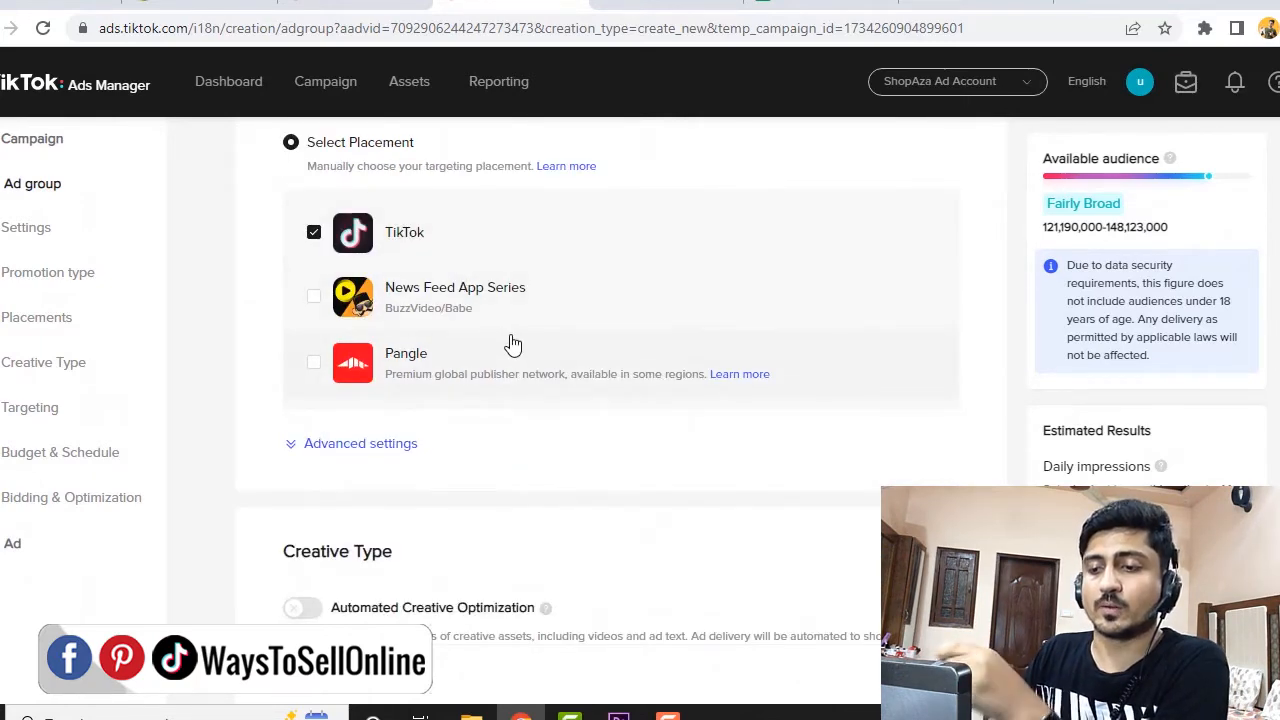
{"action": "scroll", "coordinate": [512, 343], "scroll_direction": "down", "scroll_amount": 3}
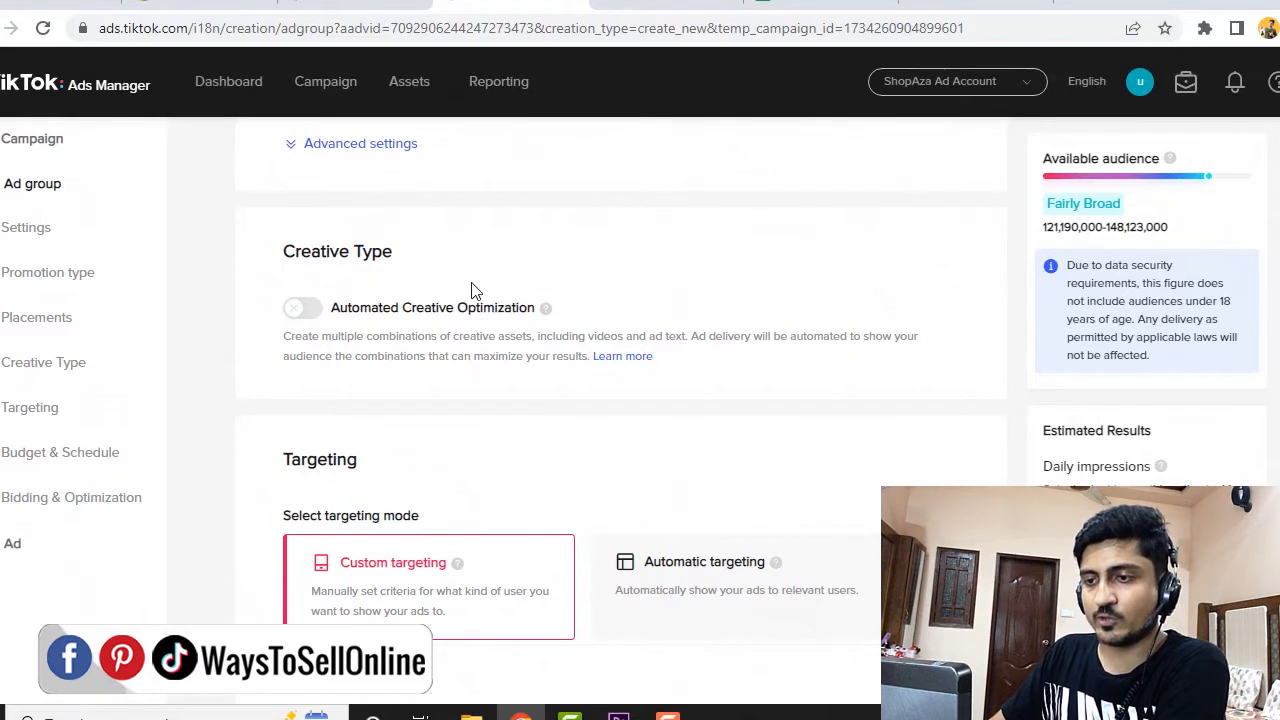
{"action": "scroll", "coordinate": [487, 355], "scroll_direction": "down", "scroll_amount": 2}
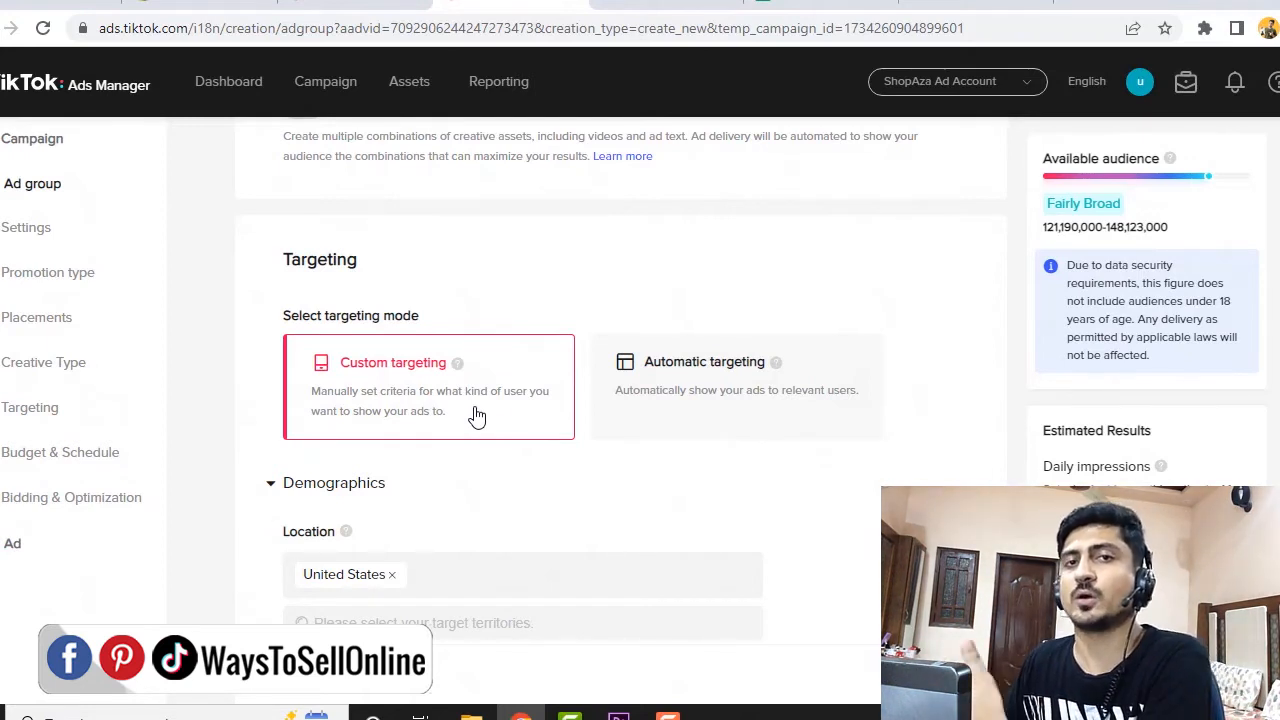
Limit the custom targeting demographics to the age groups 18-24, 25-34, 35-44, 45-54 and 55+
{"action": "scroll", "coordinate": [475, 388], "scroll_direction": "down", "scroll_amount": 2}
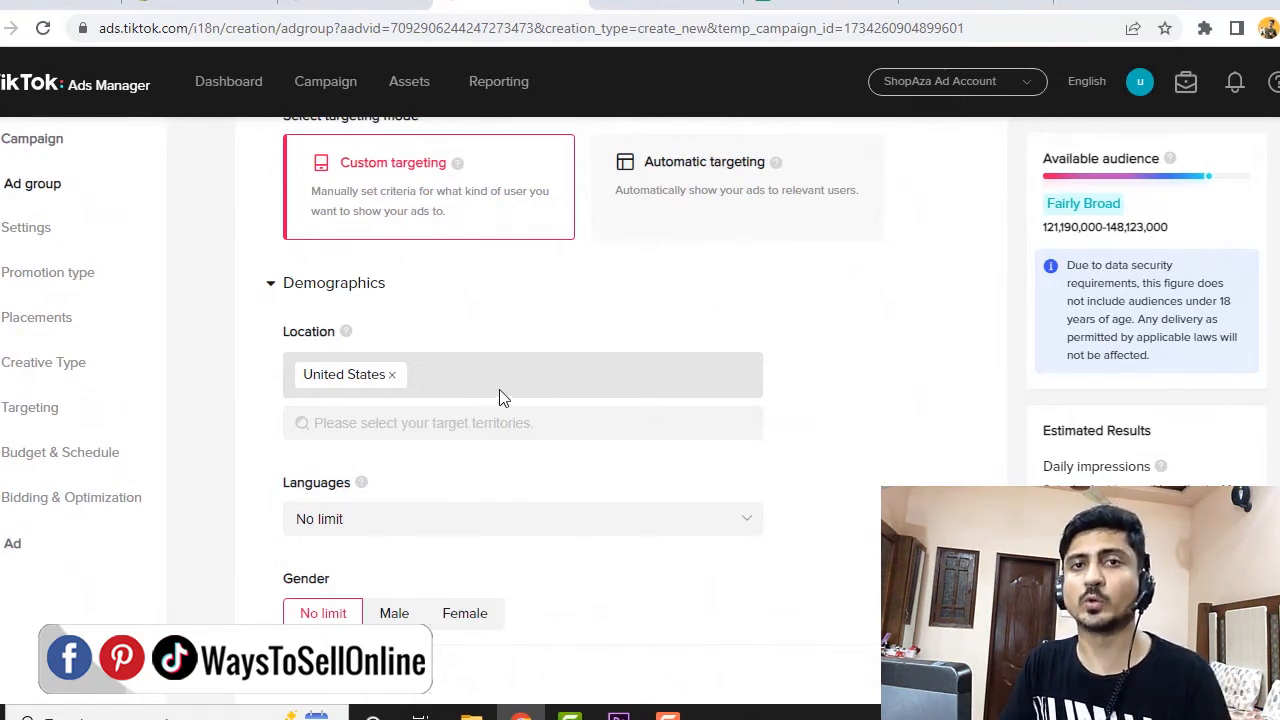
{"action": "scroll", "coordinate": [501, 391], "scroll_direction": "down", "scroll_amount": 2}
{"action": "left_click", "coordinate": [362, 331]}
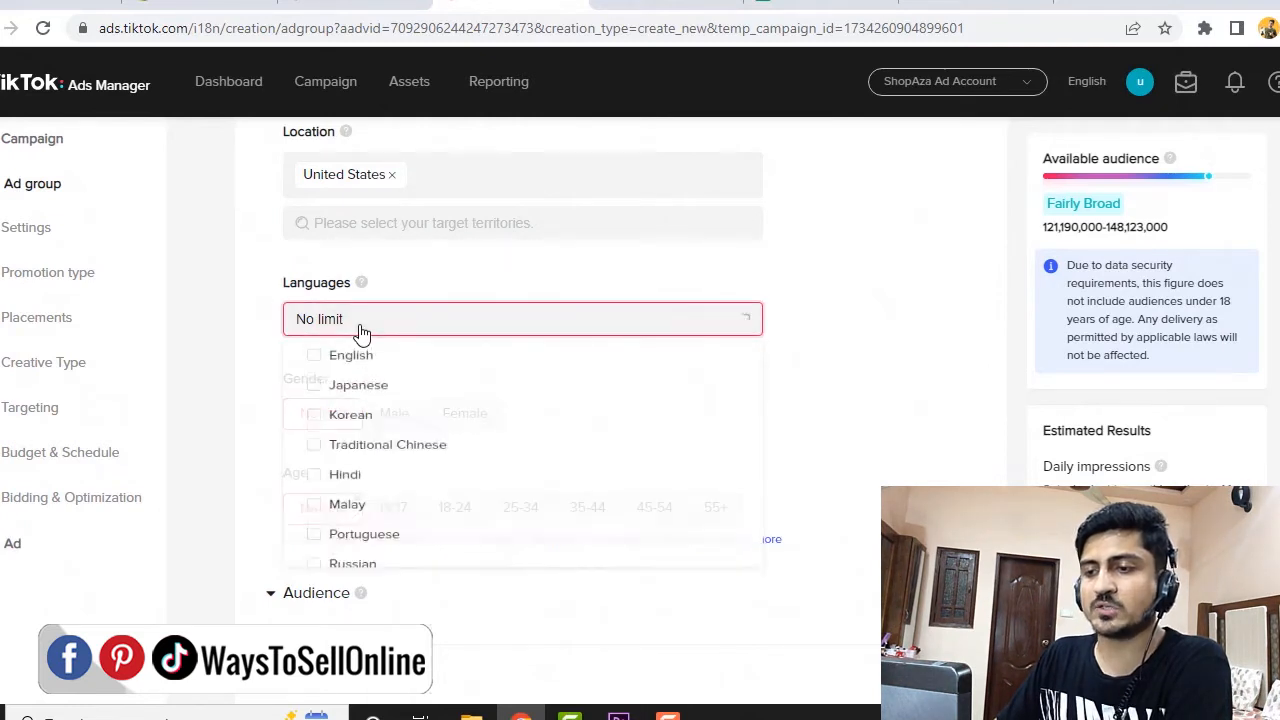
{"action": "left_click", "coordinate": [827, 286]}
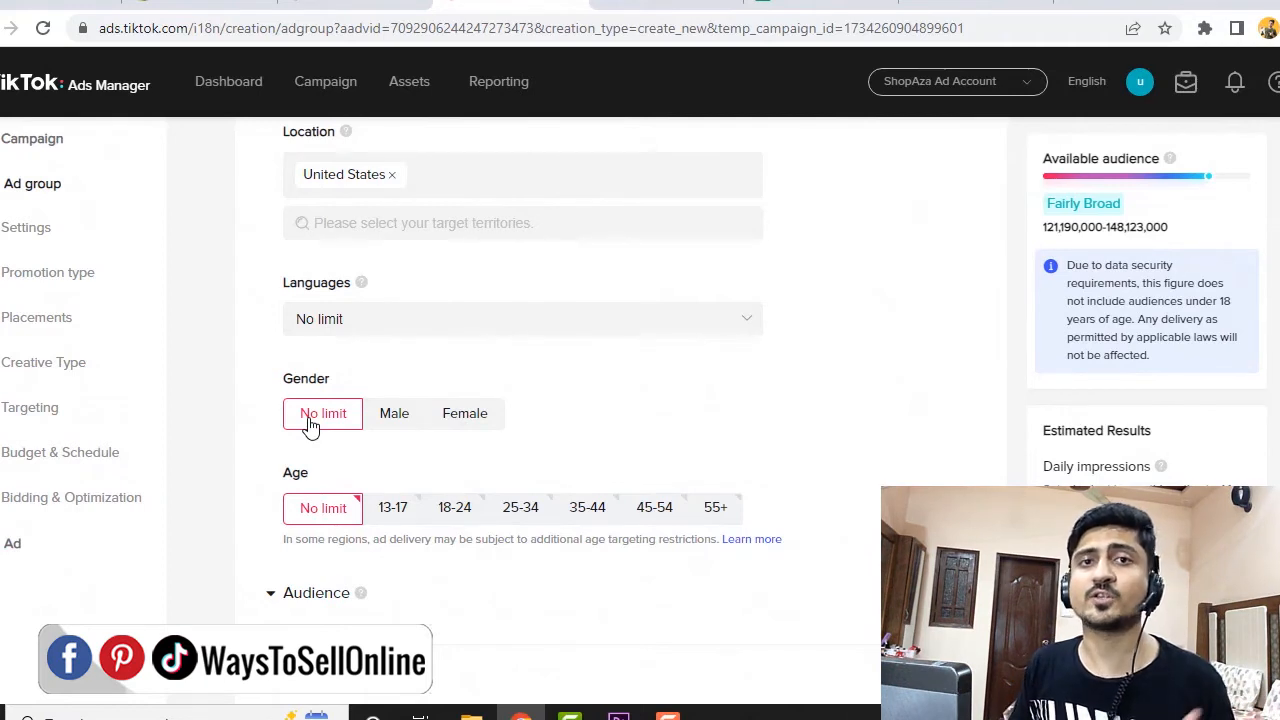
{"action": "scroll", "coordinate": [330, 430], "scroll_direction": "down", "scroll_amount": 1}
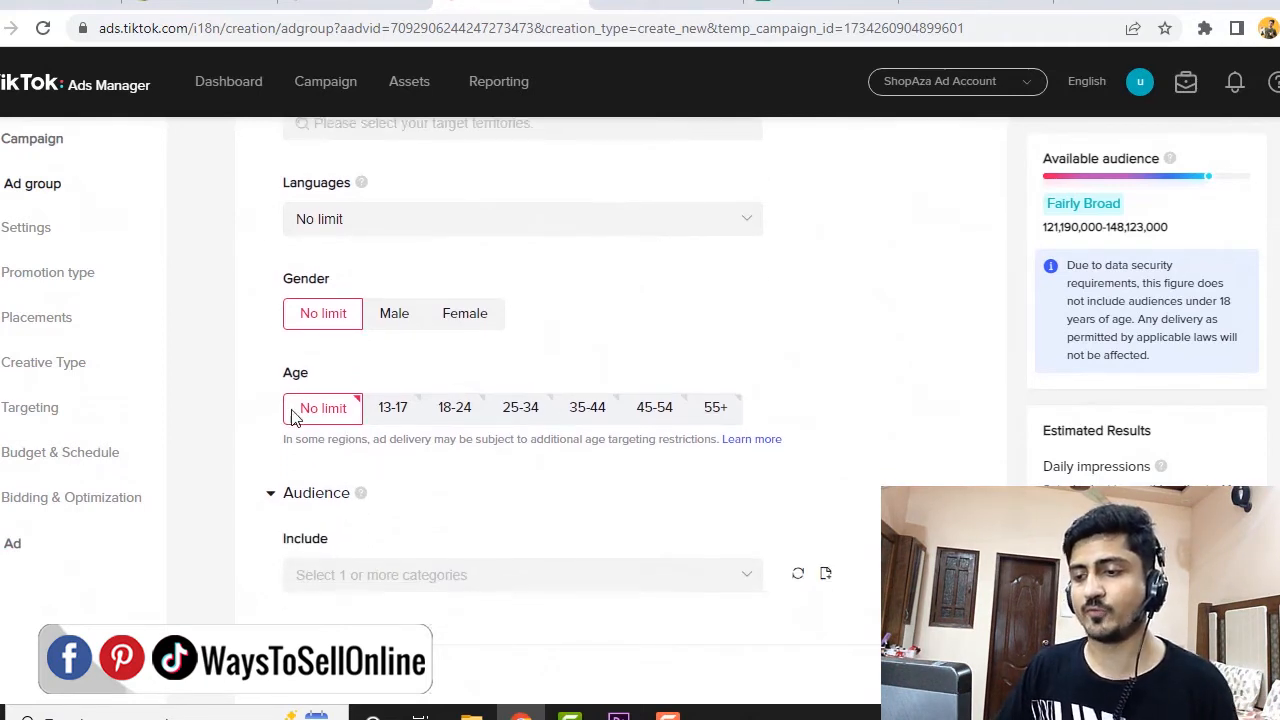
{"action": "left_click", "coordinate": [462, 418]}
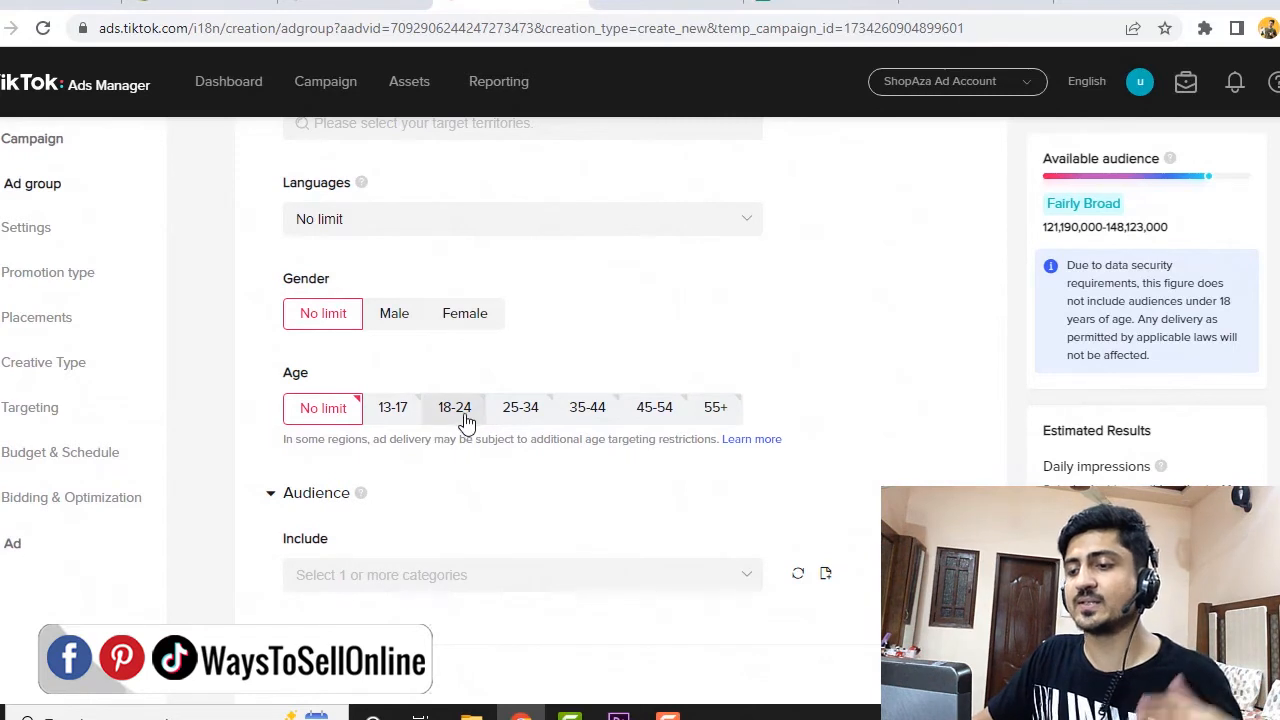
{"action": "left_click", "coordinate": [535, 412]}
{"action": "left_click", "coordinate": [590, 410]}
{"action": "left_click", "coordinate": [658, 410]}
{"action": "left_click", "coordinate": [716, 410]}
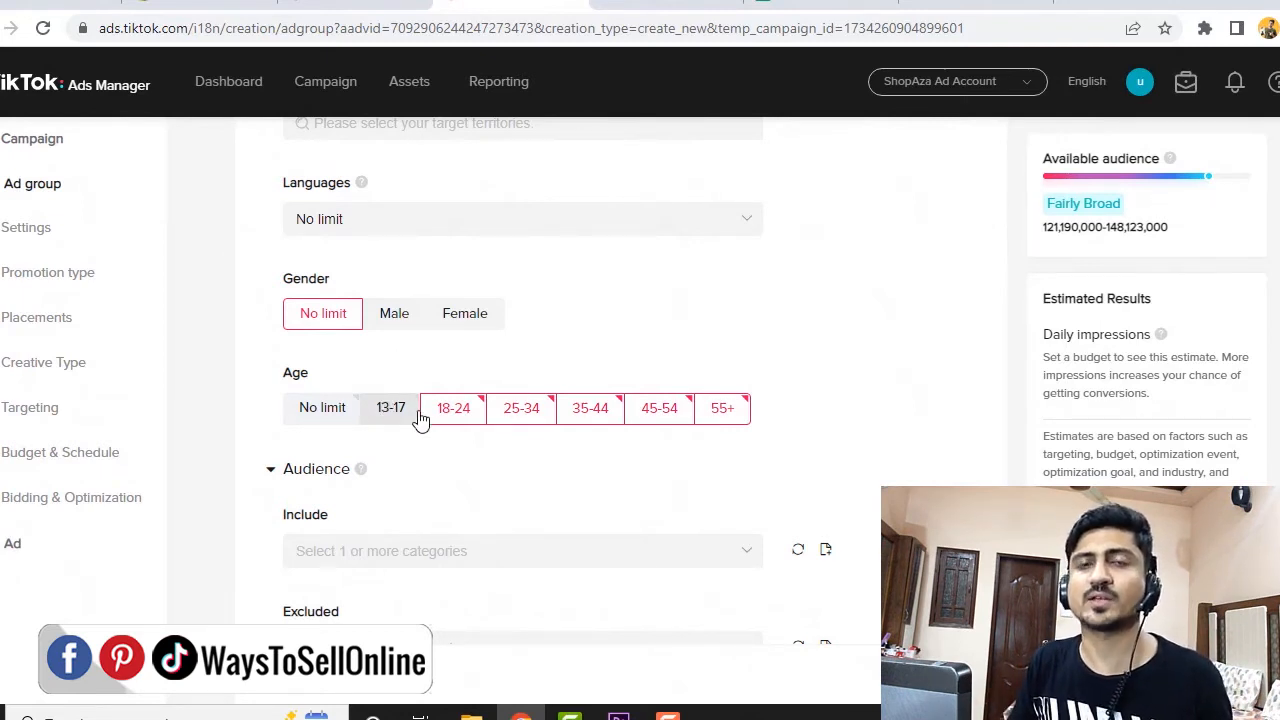
Add Home Improvement as a general interest under Interests & Behaviors
{"action": "scroll", "coordinate": [670, 338], "scroll_direction": "down", "scroll_amount": 2}
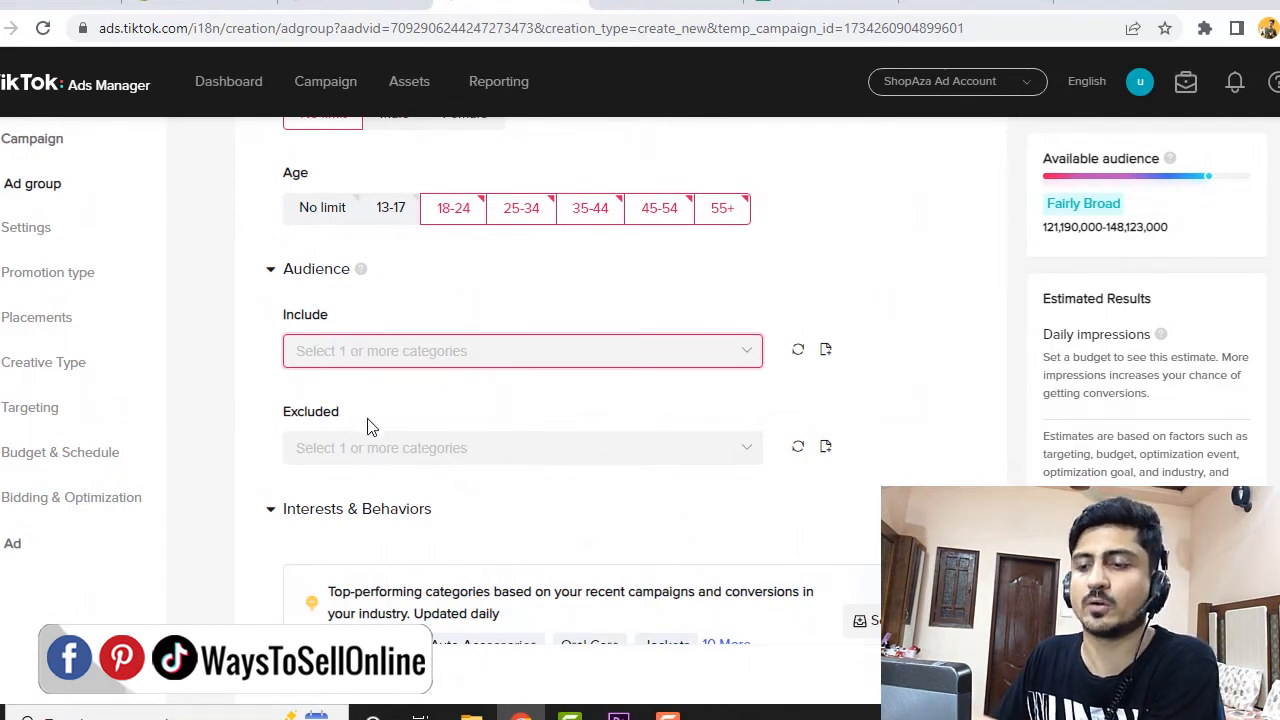
{"action": "scroll", "coordinate": [368, 425], "scroll_direction": "down", "scroll_amount": 2}
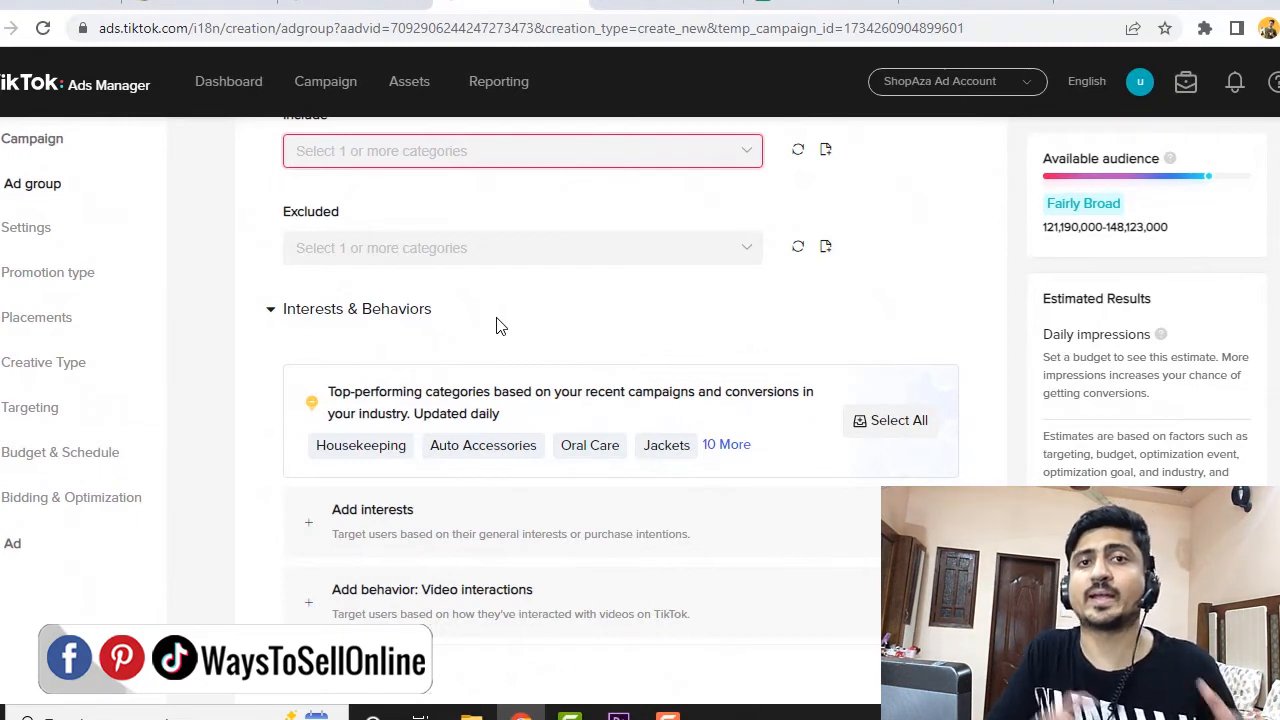
{"action": "left_click", "coordinate": [380, 528]}
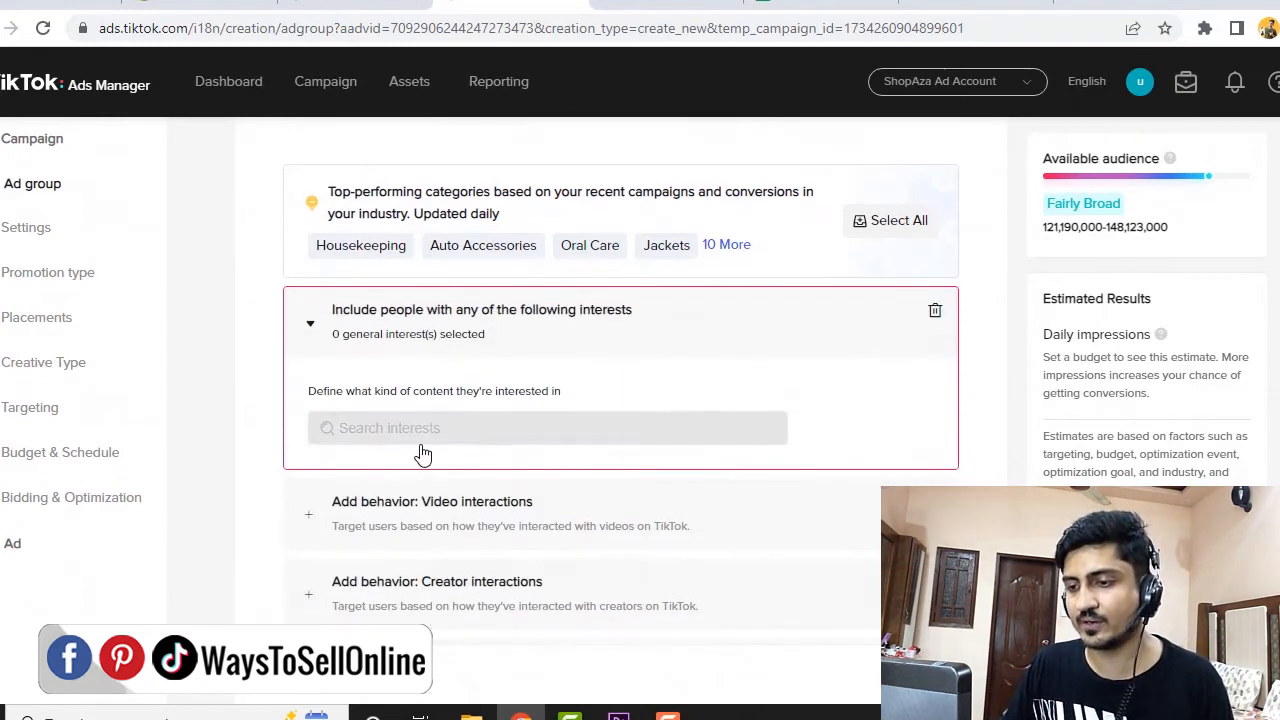
{"action": "left_click", "coordinate": [477, 436]}
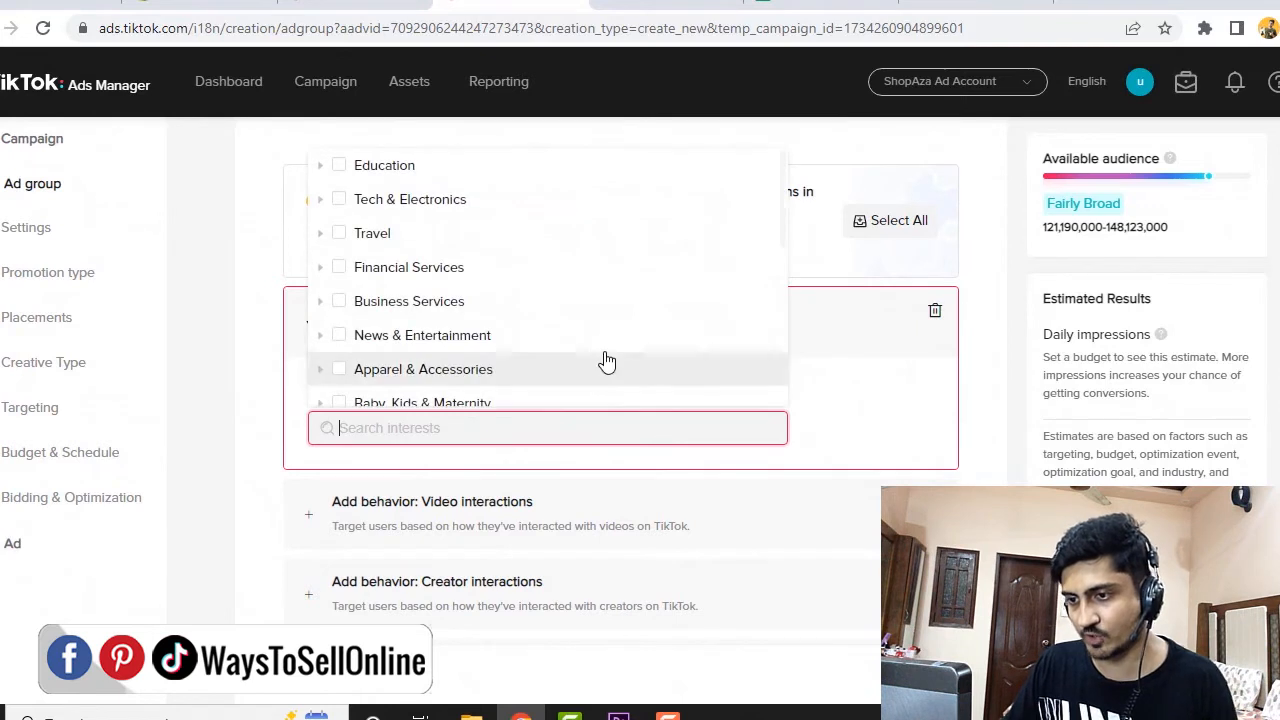
{"action": "mouse_move", "coordinate": [646, 348]}
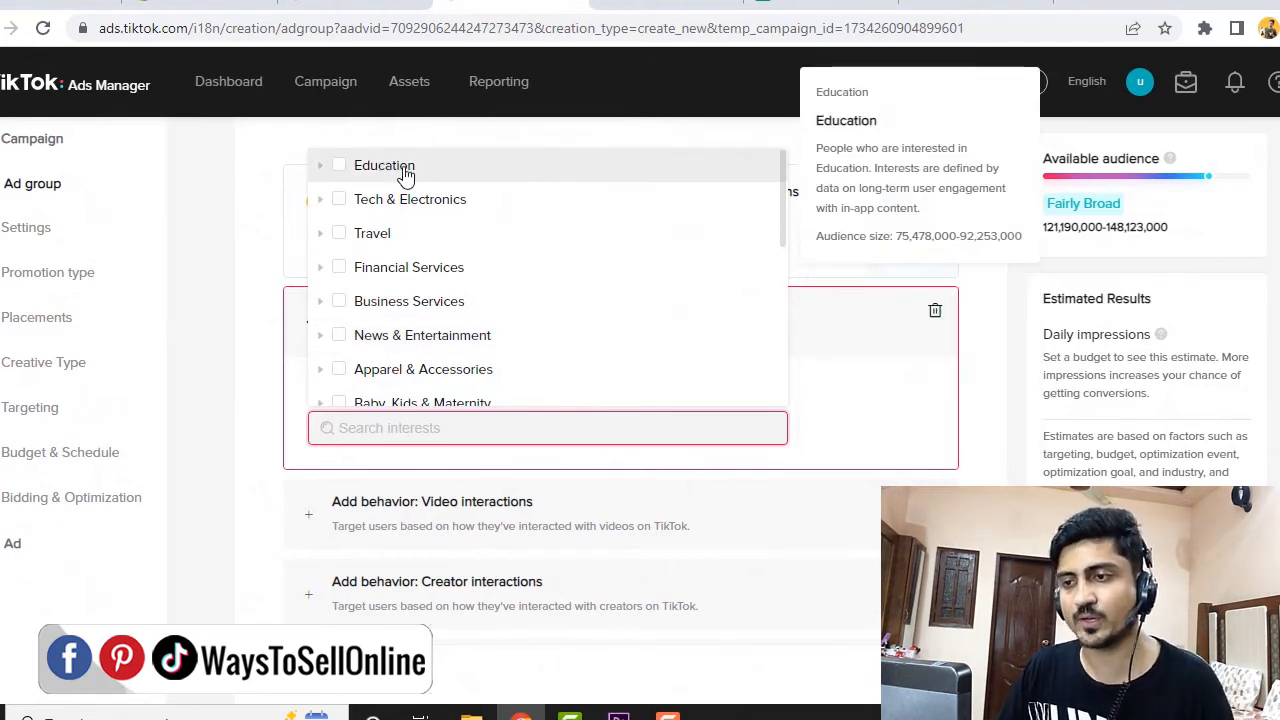
{"action": "scroll", "coordinate": [450, 250], "scroll_direction": "down", "scroll_amount": 1}
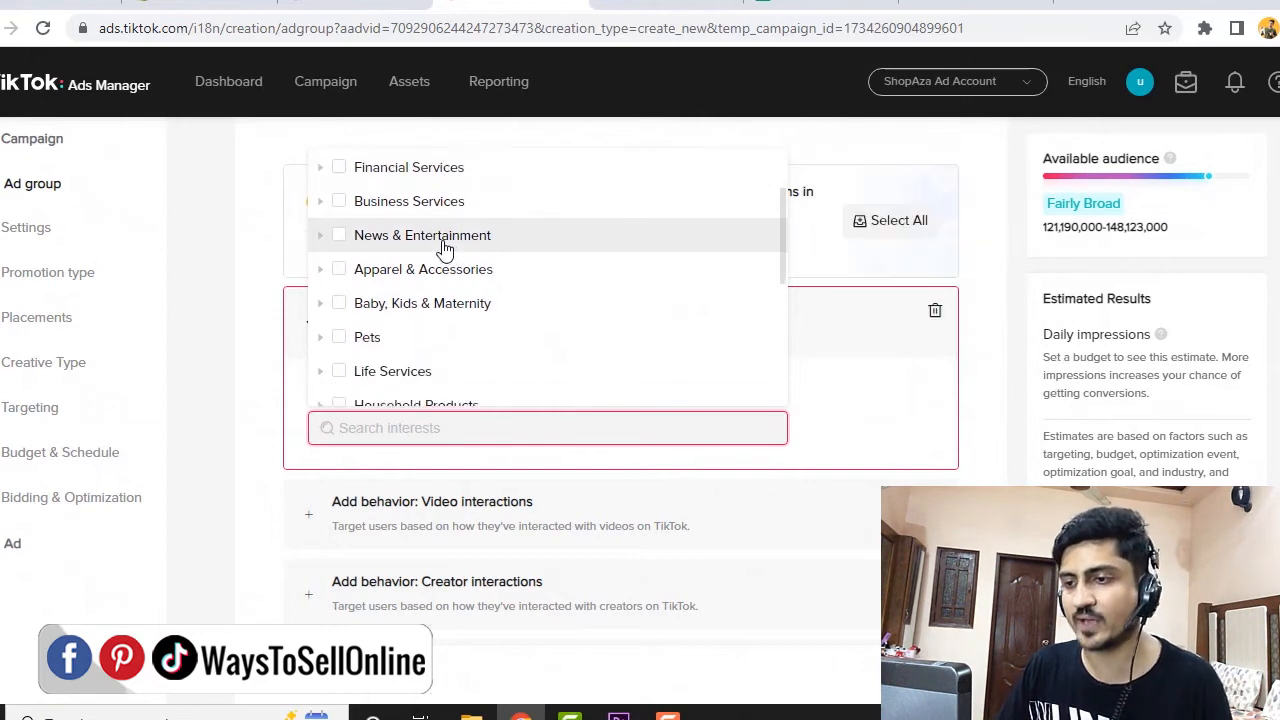
{"action": "scroll", "coordinate": [470, 248], "scroll_direction": "down", "scroll_amount": 1}
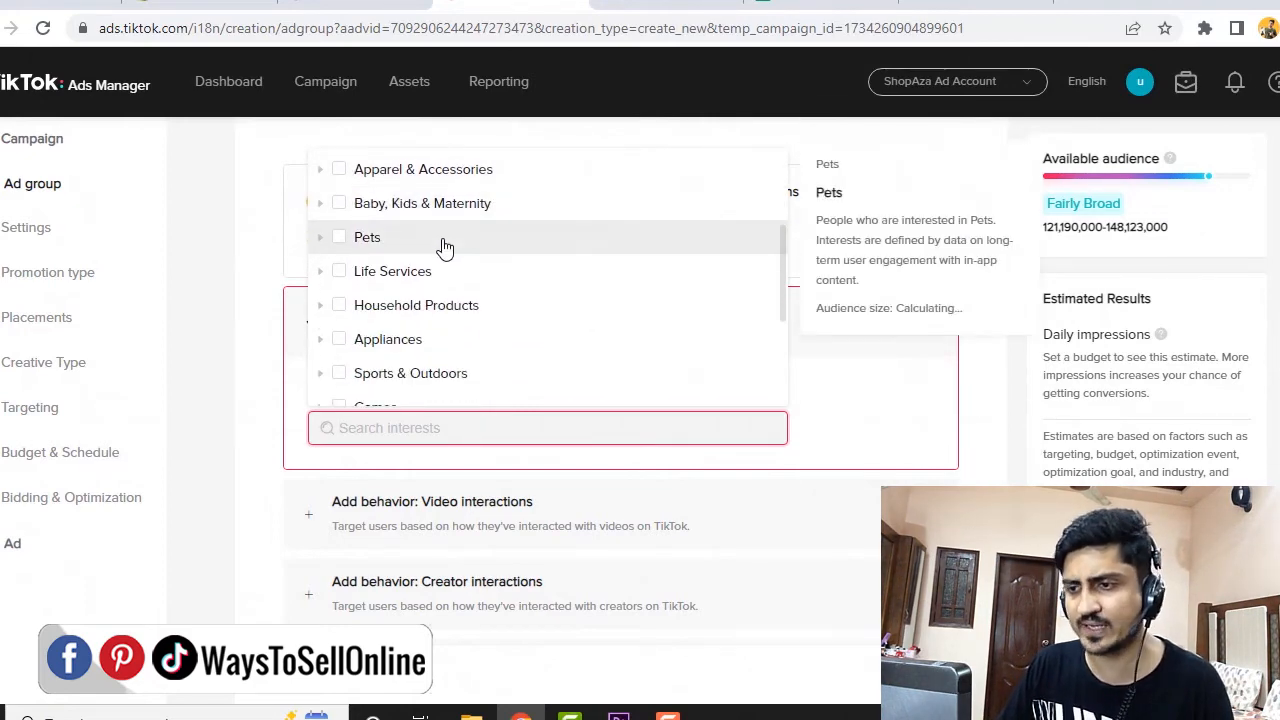
{"action": "scroll", "coordinate": [445, 250], "scroll_direction": "down", "scroll_amount": 2}
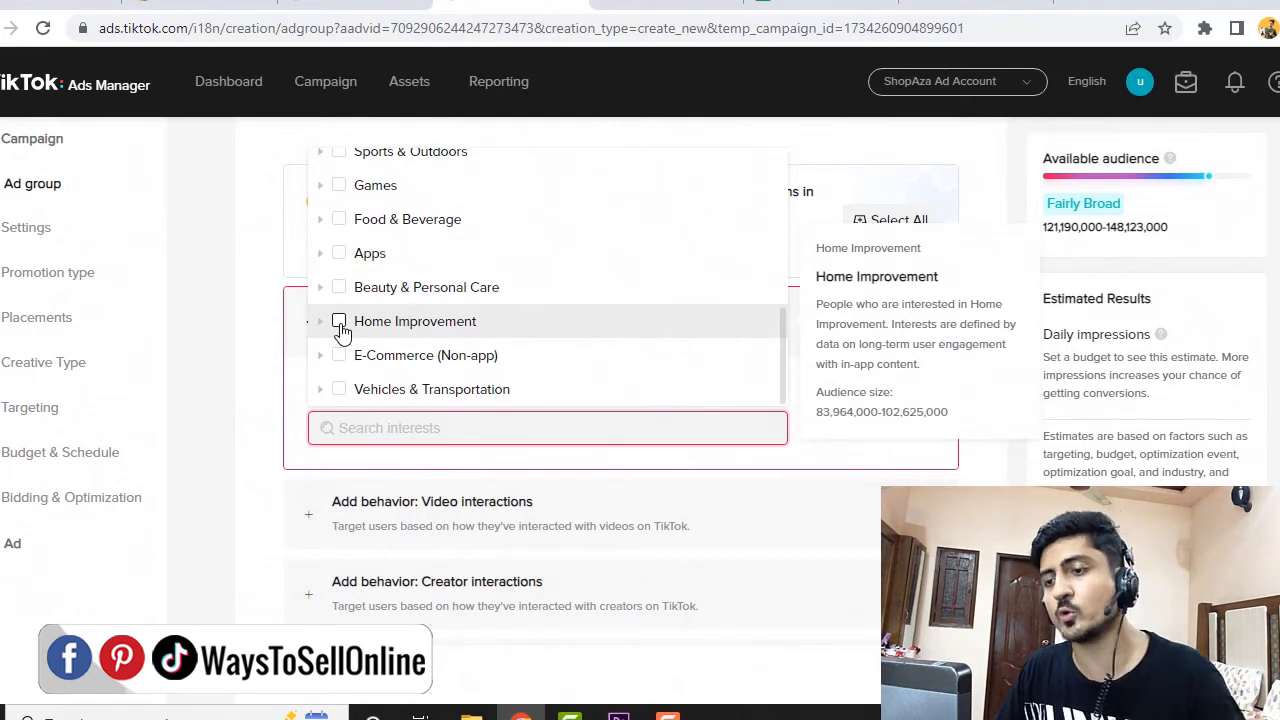
{"action": "left_click", "coordinate": [339, 323]}
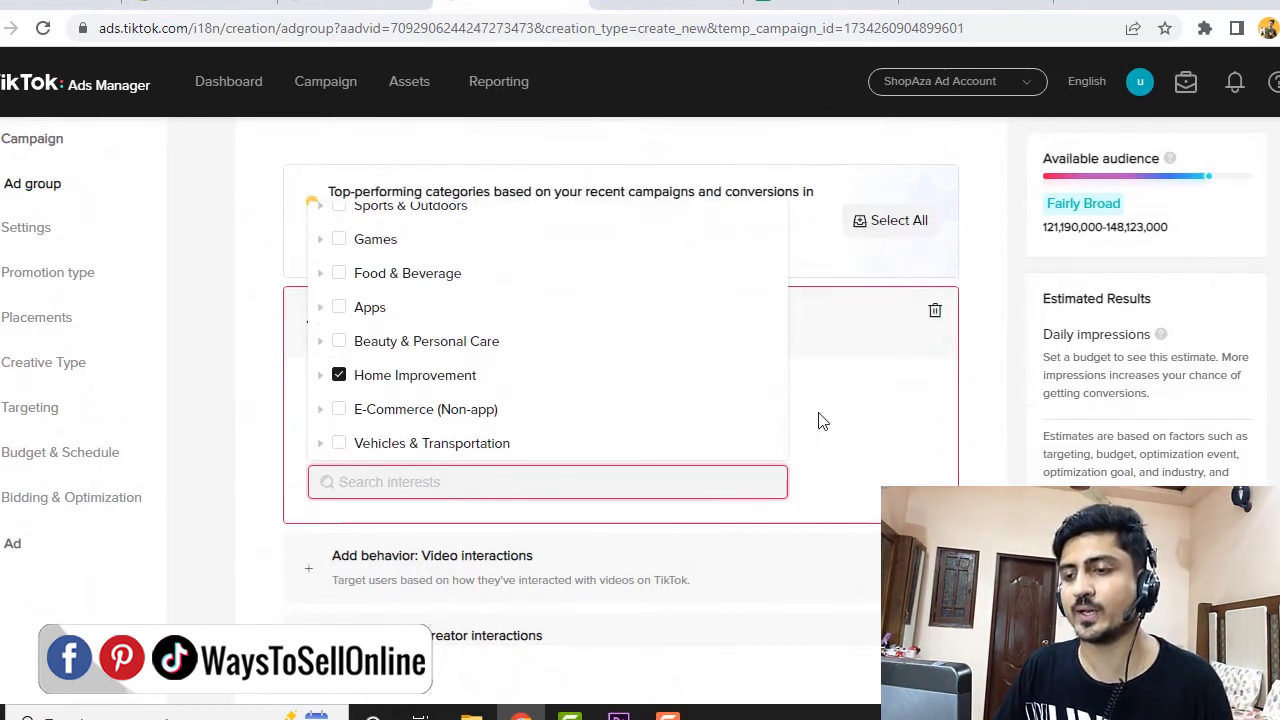
{"action": "left_click", "coordinate": [987, 329]}
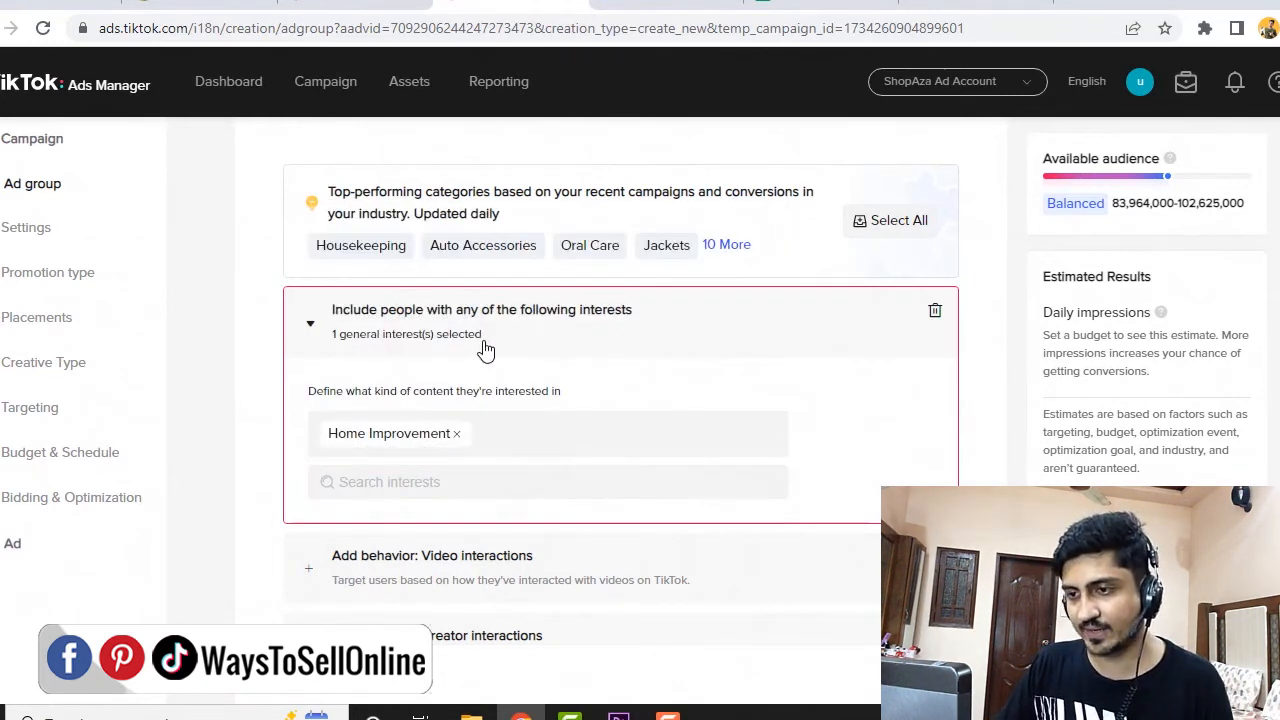
Review the behavior options and the device targeting settings for operating system, OS version, device model and connection type
{"action": "scroll", "coordinate": [485, 348], "scroll_direction": "down", "scroll_amount": 2}
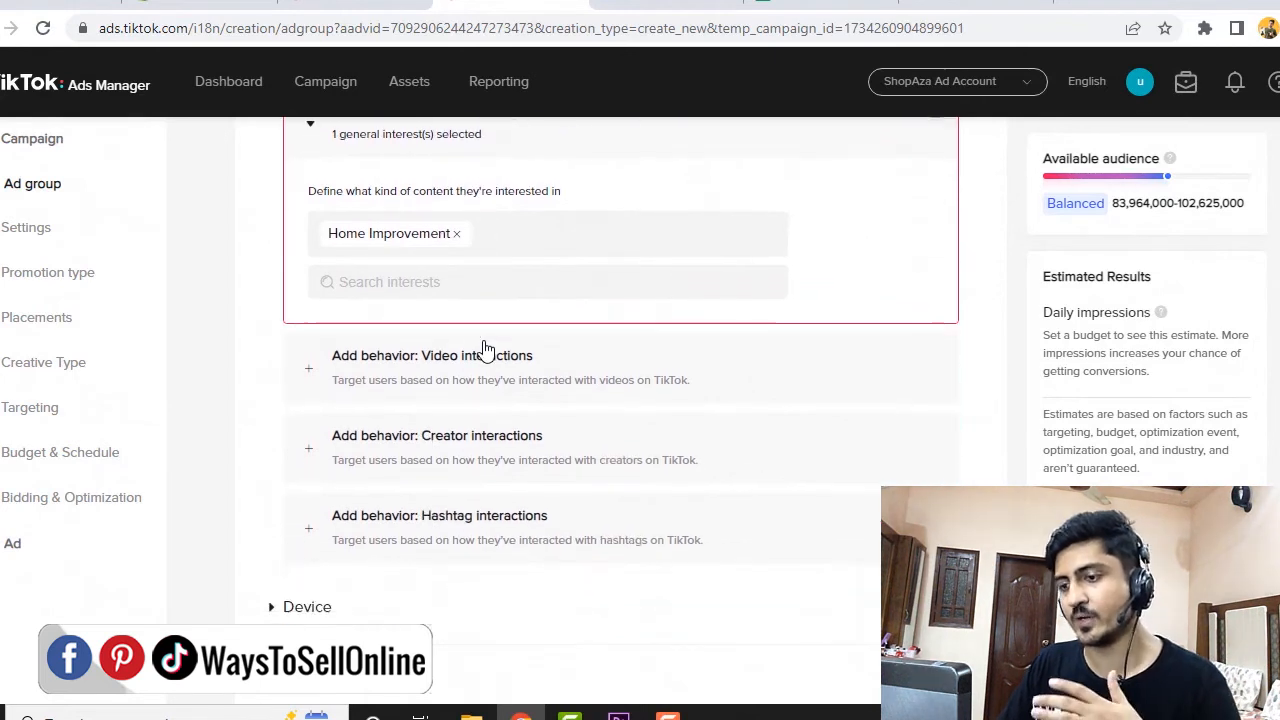
{"action": "scroll", "coordinate": [400, 351], "scroll_direction": "down", "scroll_amount": 1}
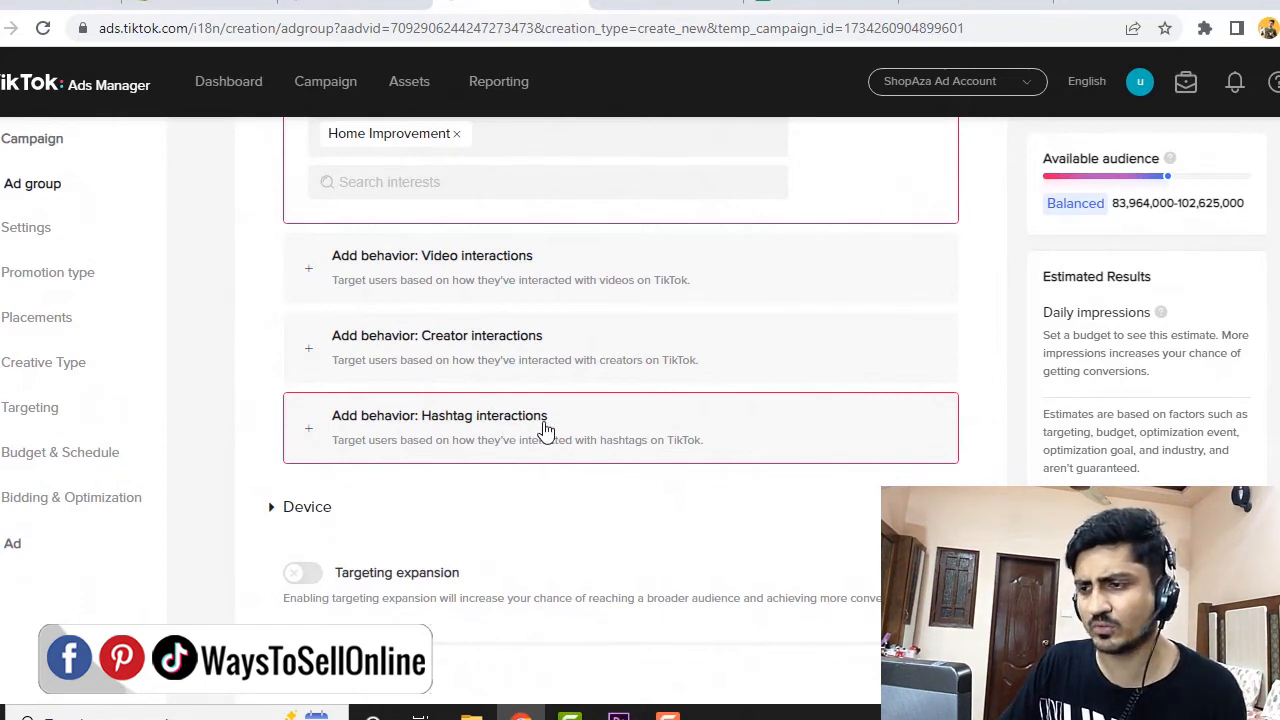
{"action": "scroll", "coordinate": [478, 347], "scroll_direction": "down", "scroll_amount": 2}
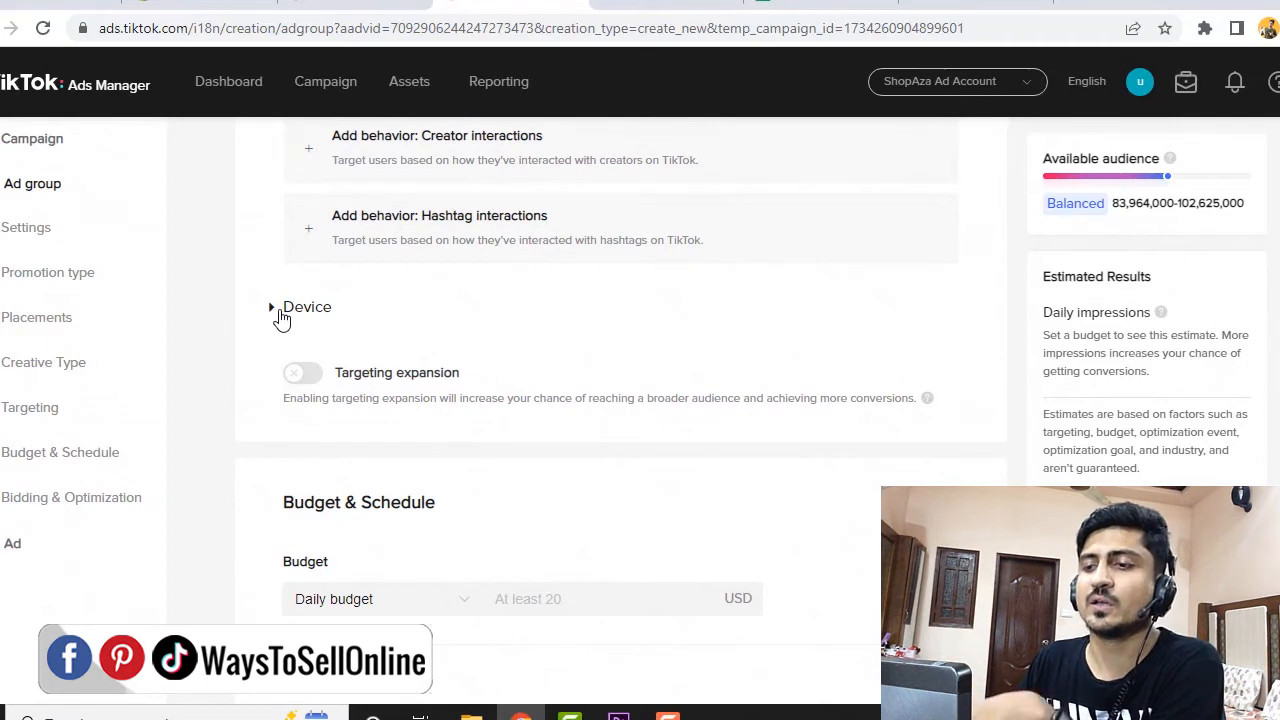
{"action": "left_click", "coordinate": [314, 383]}
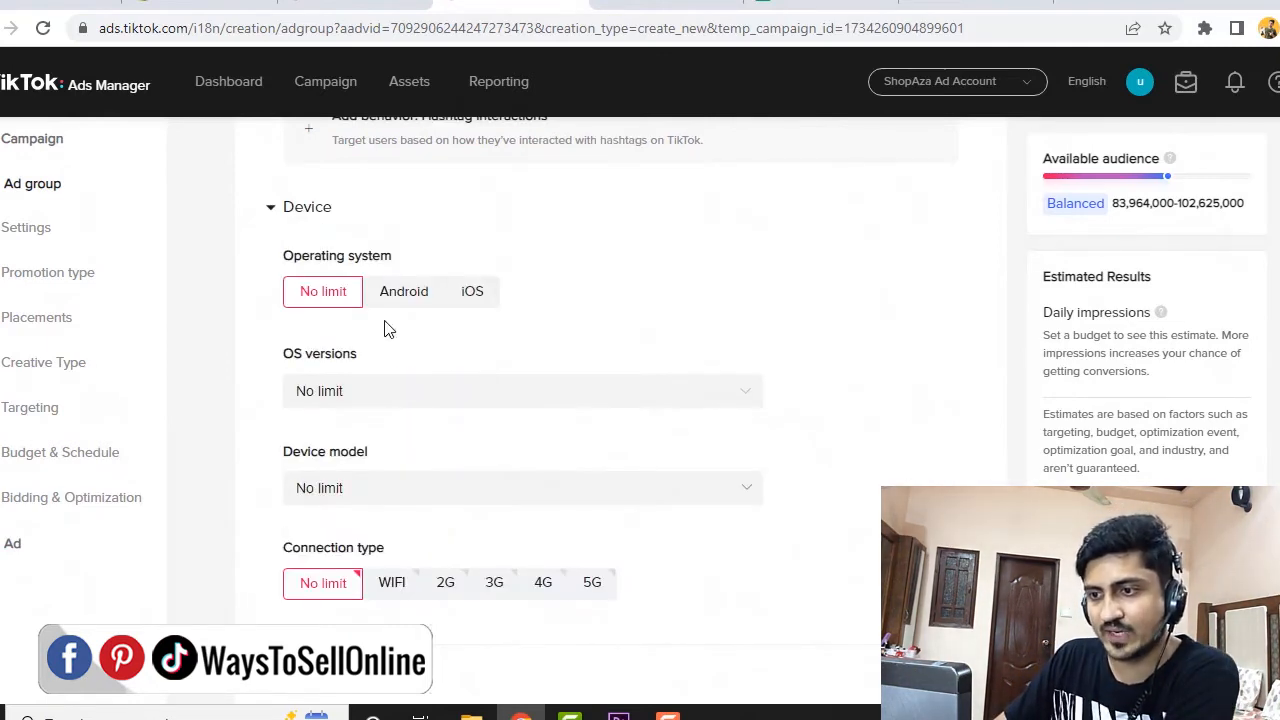
{"action": "left_click", "coordinate": [288, 211]}
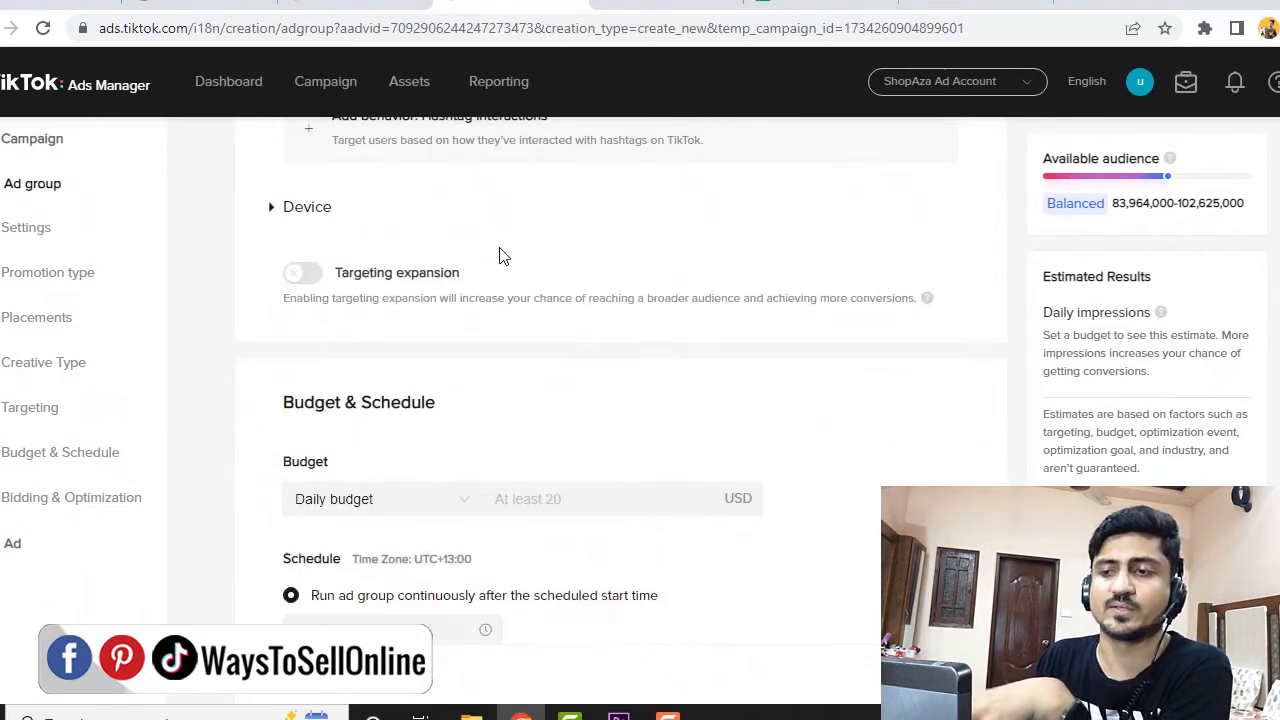
Set the ad group's daily budget to 50 USD and check the dayparting, optimization goal and bid strategy settings
{"action": "scroll", "coordinate": [446, 329], "scroll_direction": "down", "scroll_amount": 2}
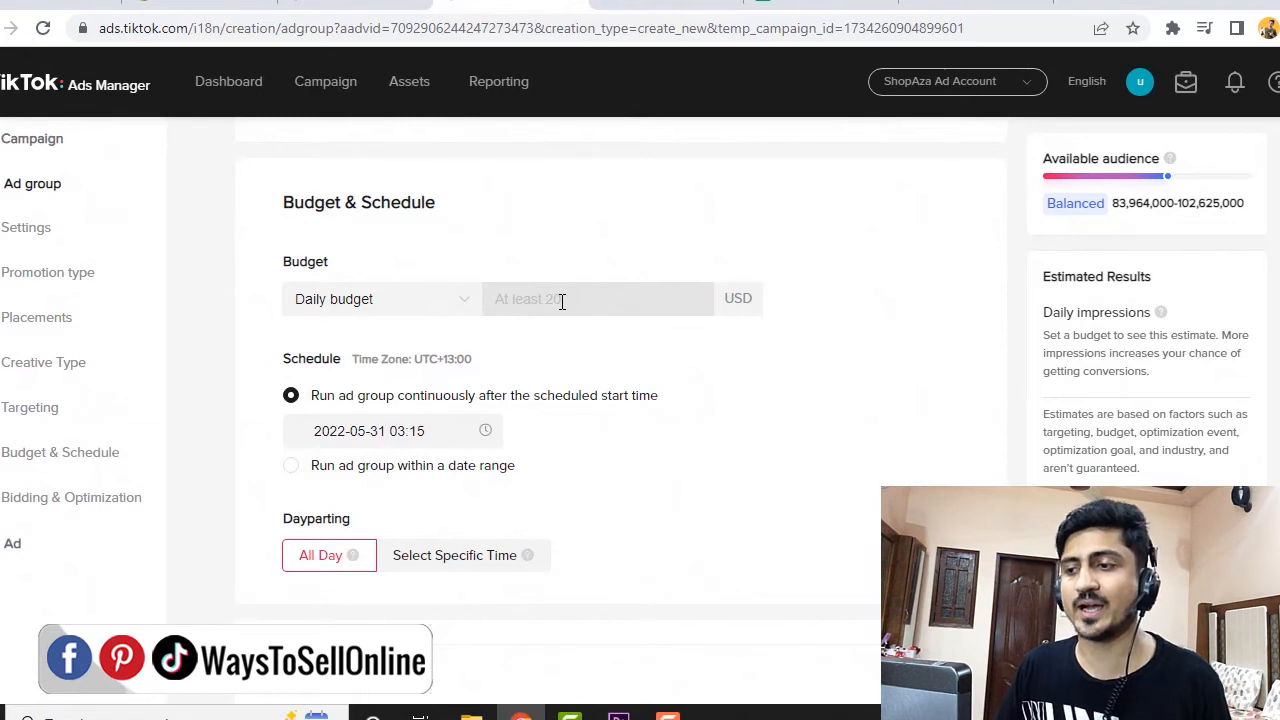
{"action": "left_click", "coordinate": [562, 301]}
{"action": "type", "text": "50.00"}
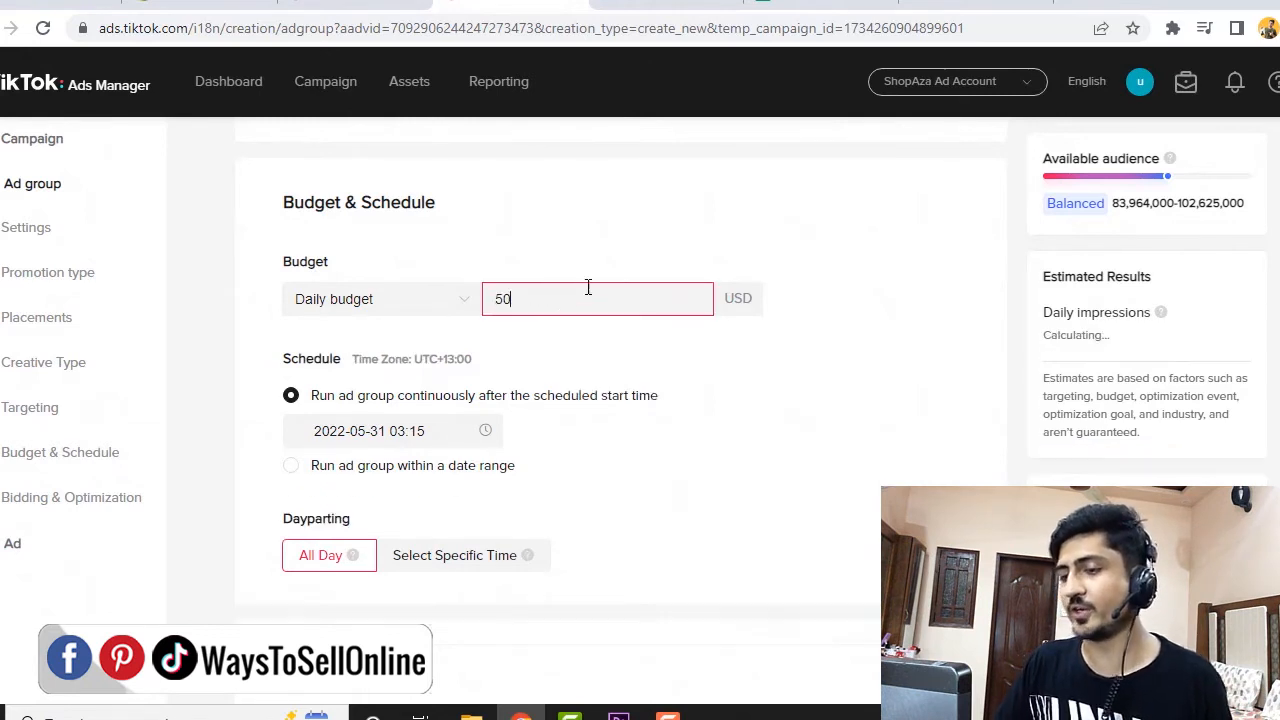
{"action": "left_click", "coordinate": [647, 258]}
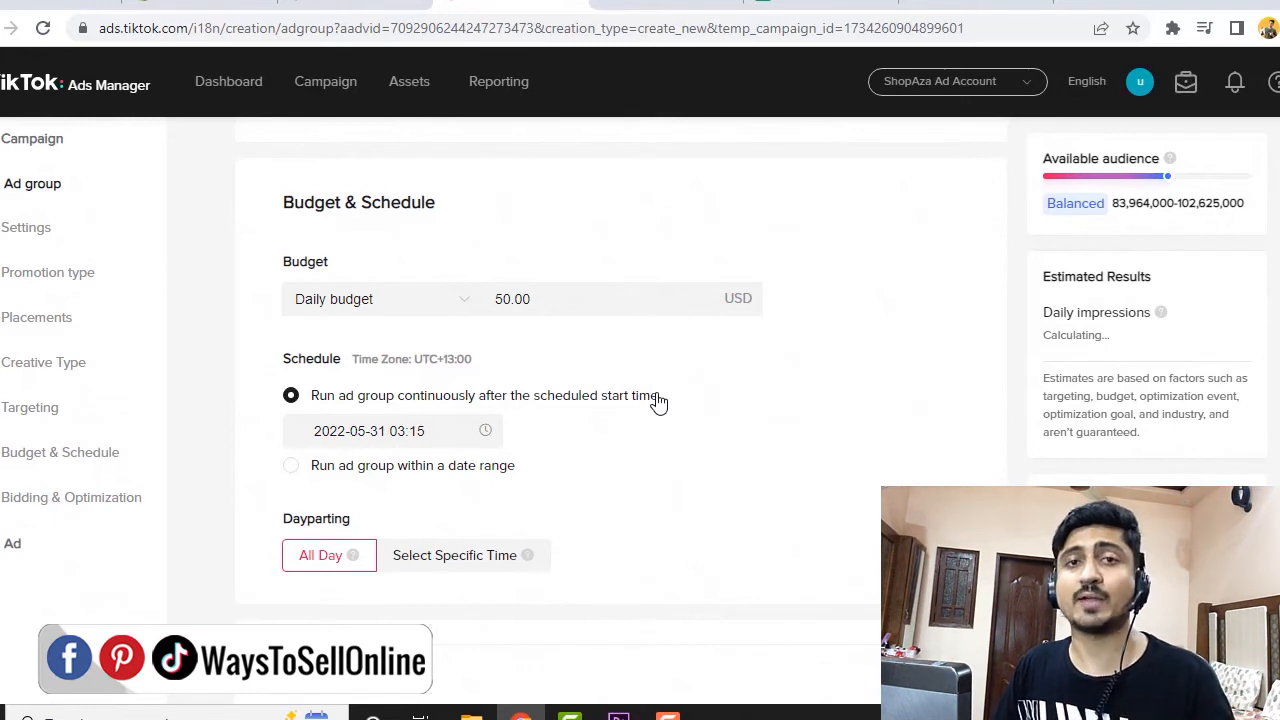
{"action": "scroll", "coordinate": [340, 232], "scroll_direction": "down", "scroll_amount": 3}
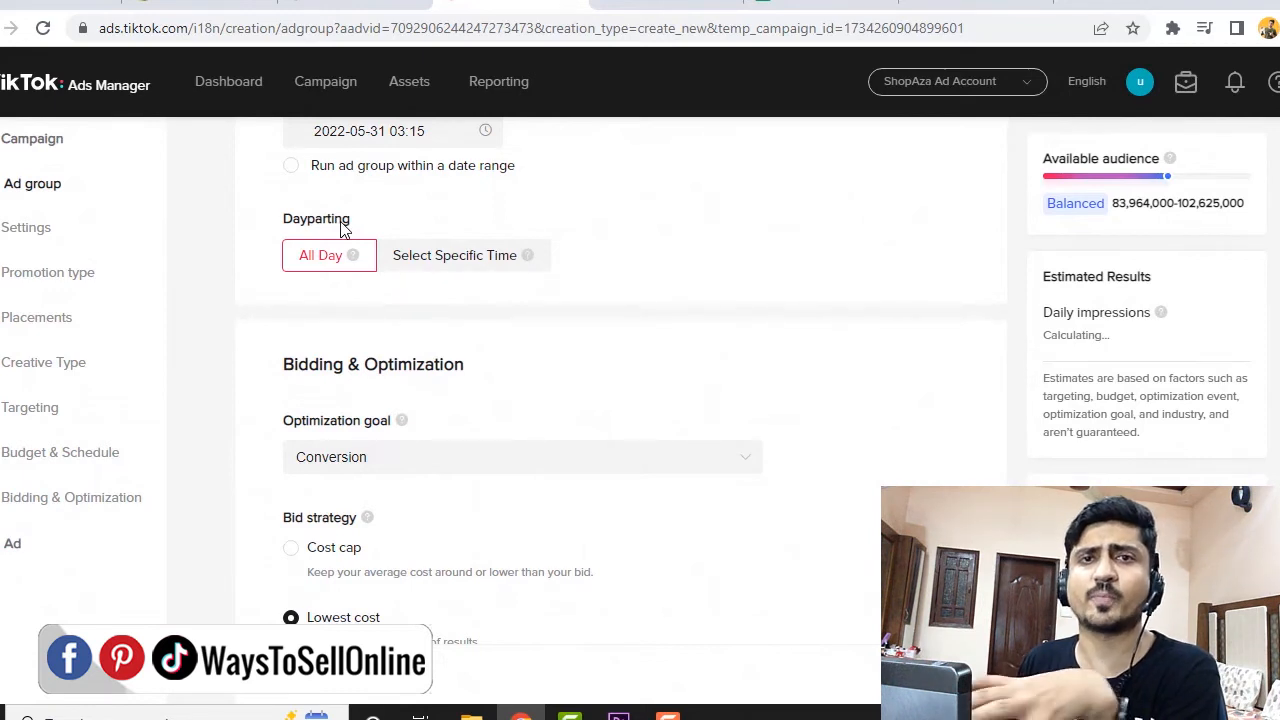
{"action": "scroll", "coordinate": [591, 334], "scroll_direction": "down", "scroll_amount": 1}
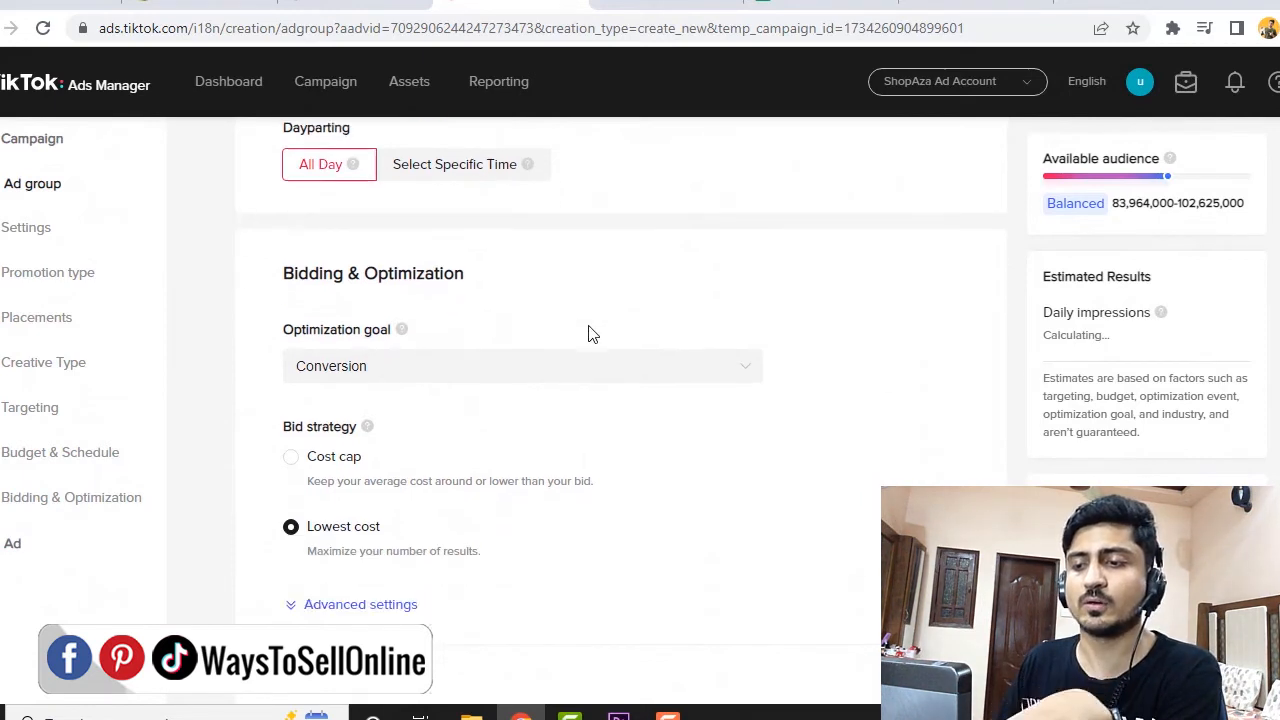
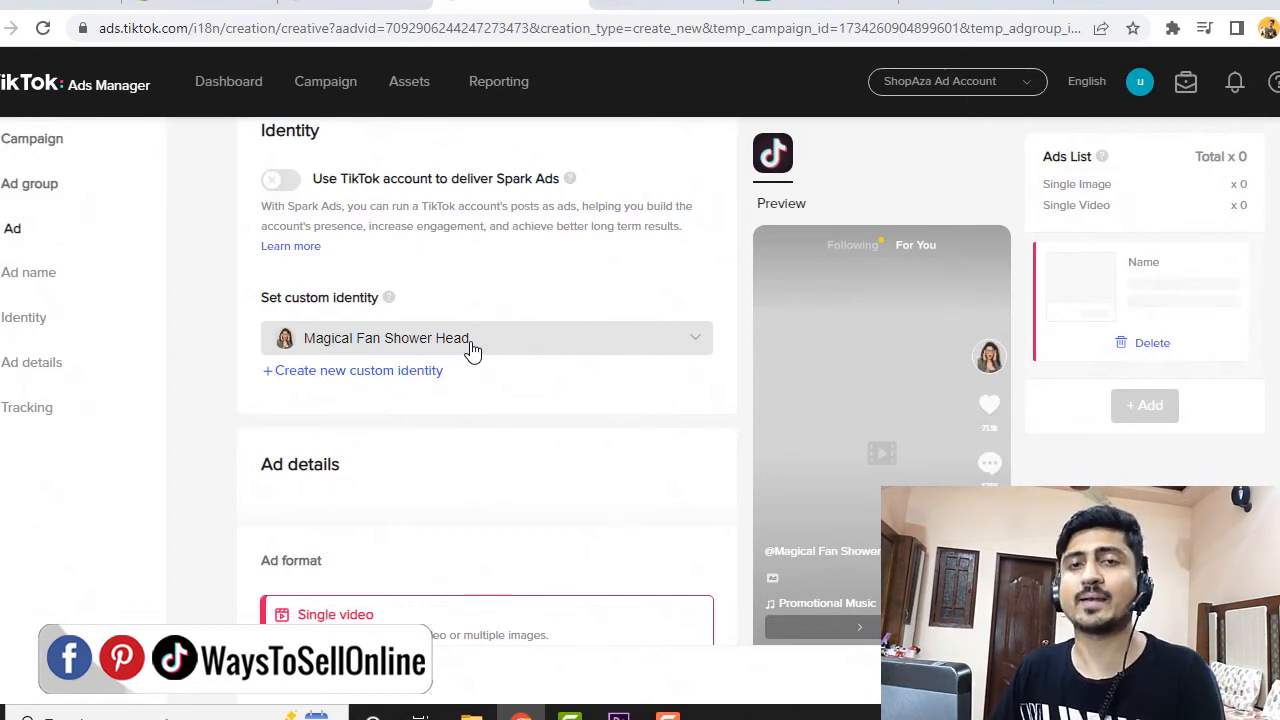
Add the video ShowerHead Ad Updated.mp4 from the library as the creative of the single video ad
{"action": "scroll", "coordinate": [474, 345], "scroll_direction": "down", "scroll_amount": 3}
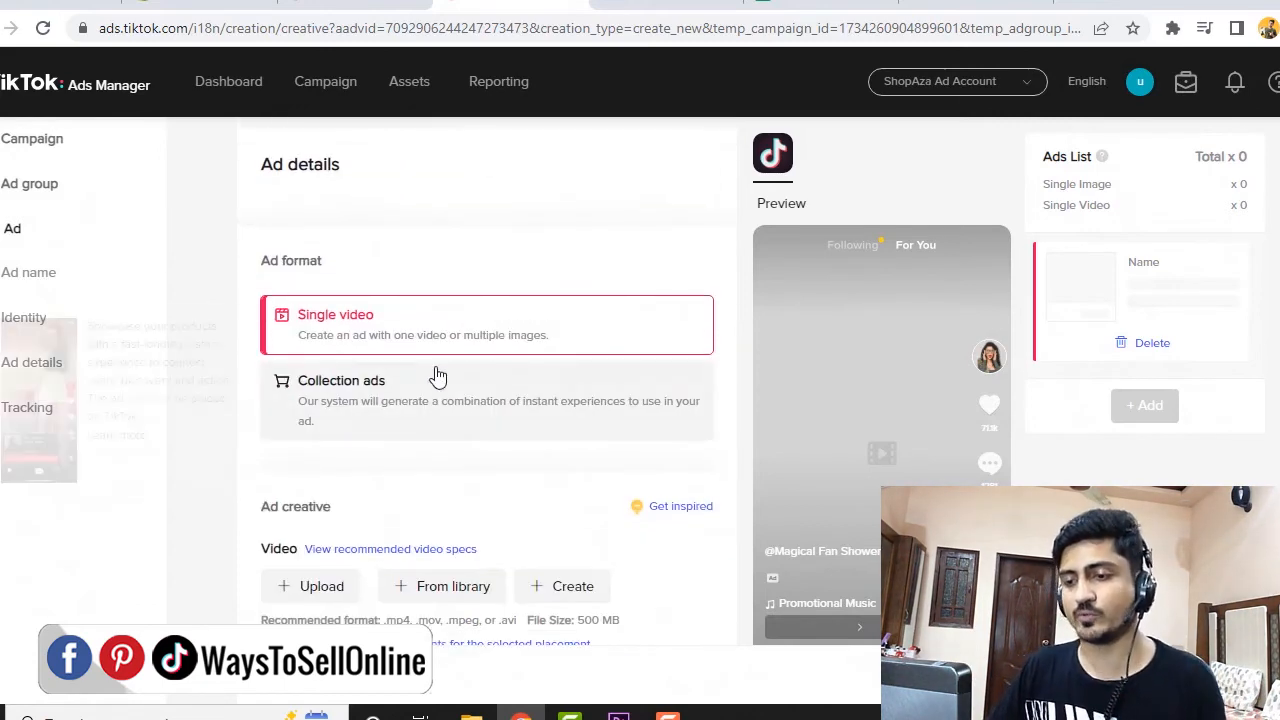
{"action": "scroll", "coordinate": [452, 330], "scroll_direction": "down", "scroll_amount": 2}
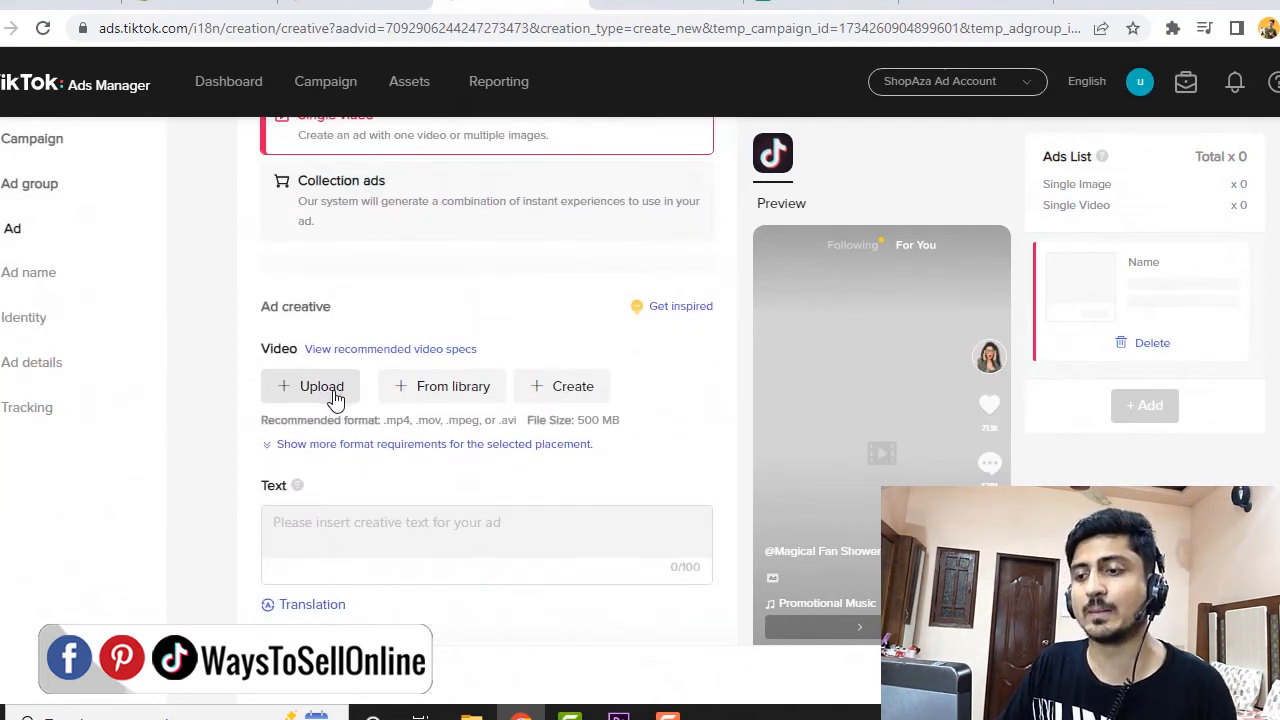
{"action": "left_click", "coordinate": [445, 397]}
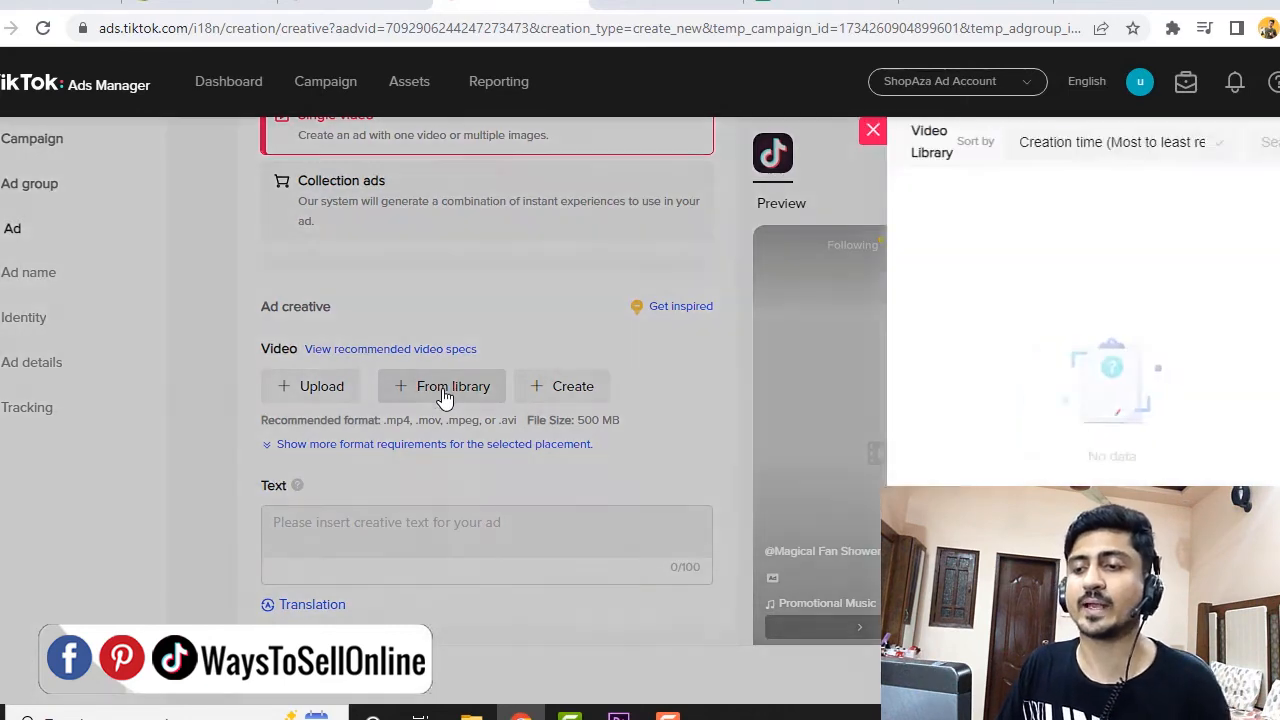
{"action": "left_click", "coordinate": [479, 274]}
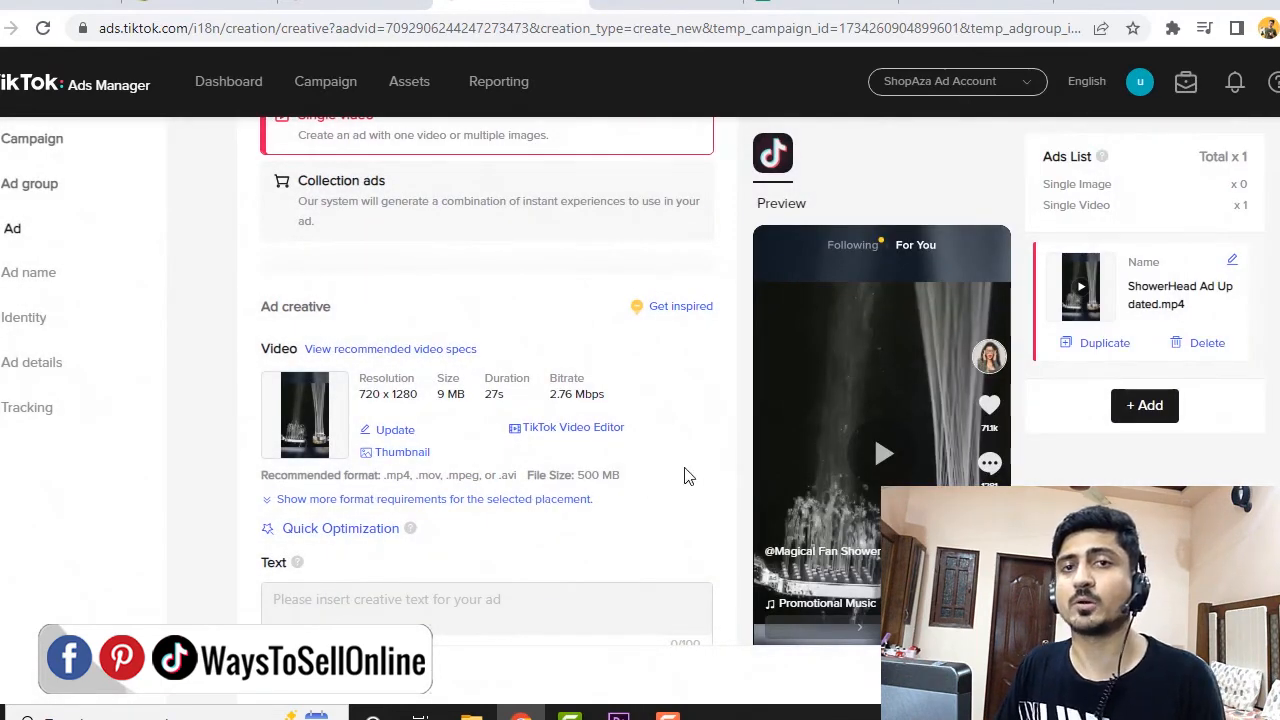
Enter "FREE SHIPPING Get Your Shower Holder Today!" as the text of the video ad
{"action": "scroll", "coordinate": [420, 480], "scroll_direction": "down", "scroll_amount": 1}
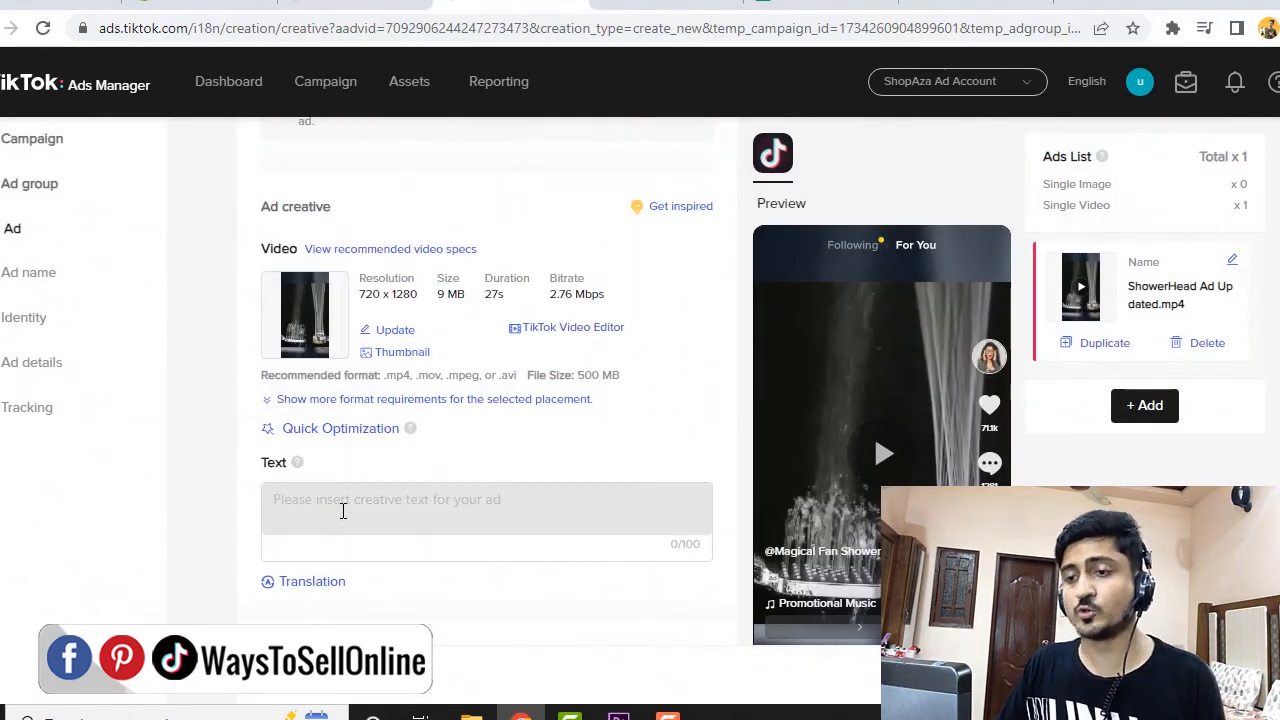
{"action": "left_click", "coordinate": [343, 511]}
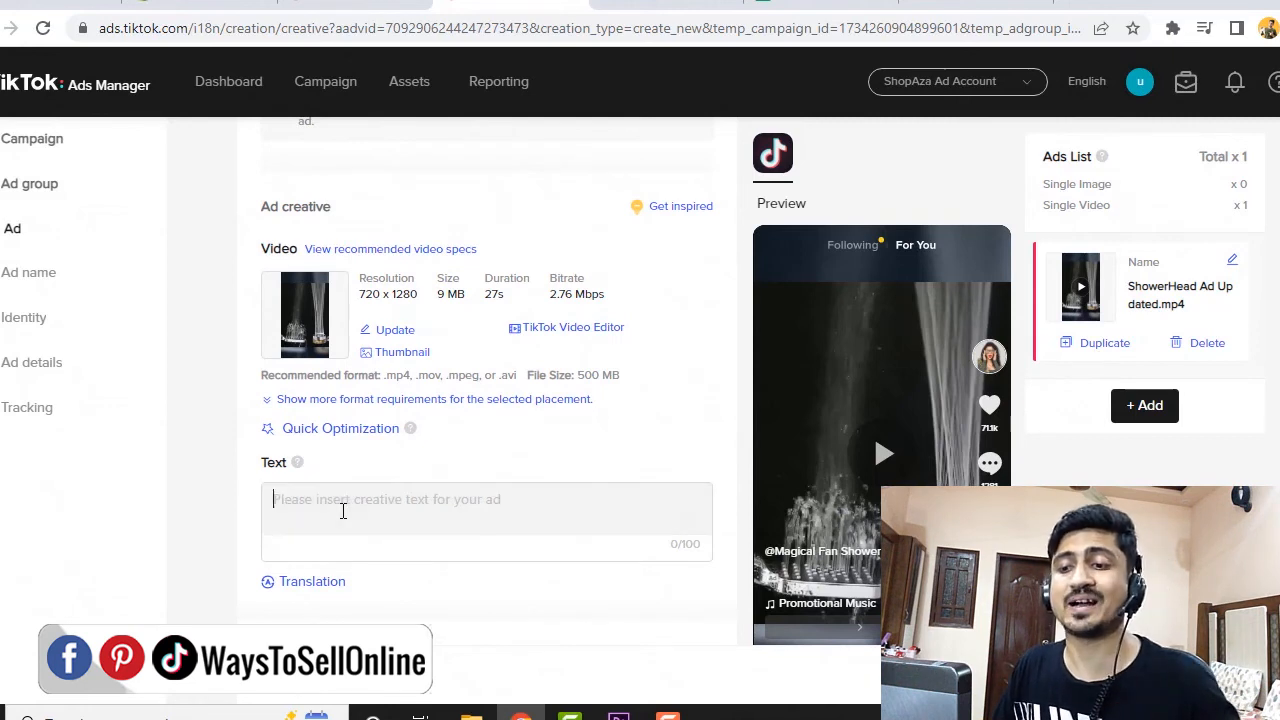
{"action": "type", "text": "Get You"}
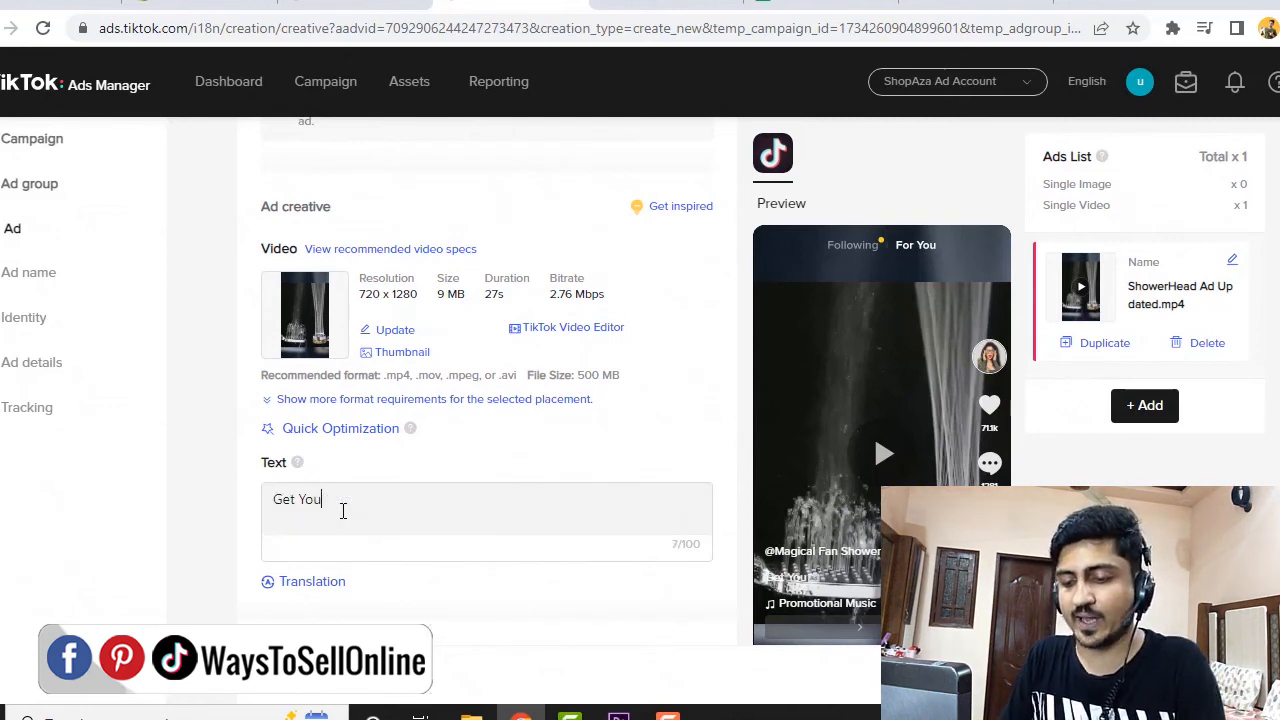
{"action": "type", "text": "r Shower Ho"}
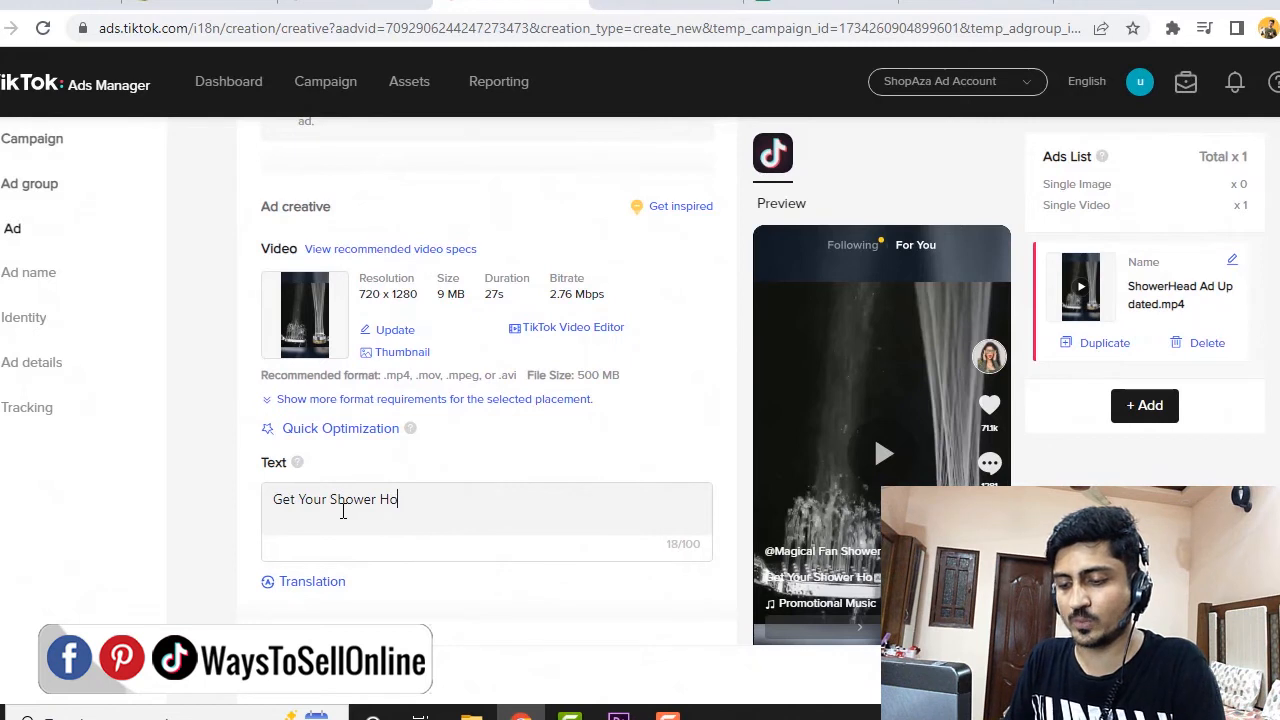
{"action": "type", "text": "lder Today"}
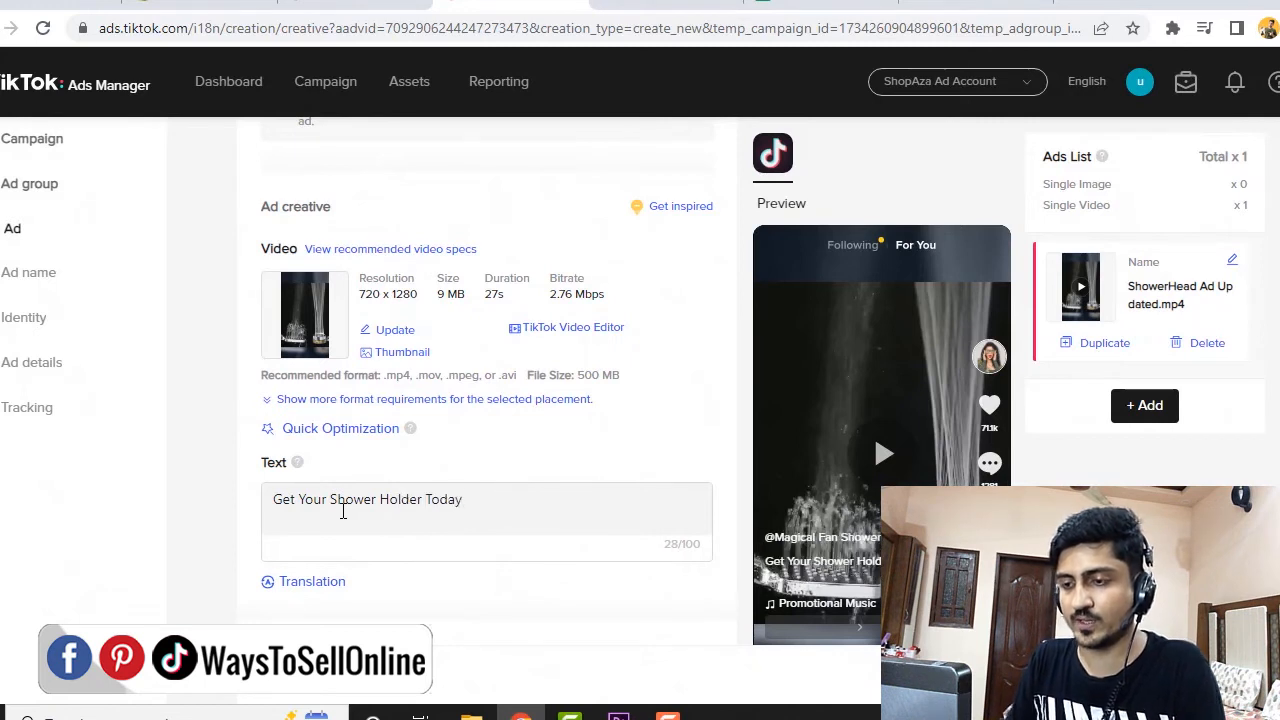
{"action": "type", "text": "!"}
{"action": "key", "text": "Home"}
{"action": "type", "text": "FREE SHIPPING"}
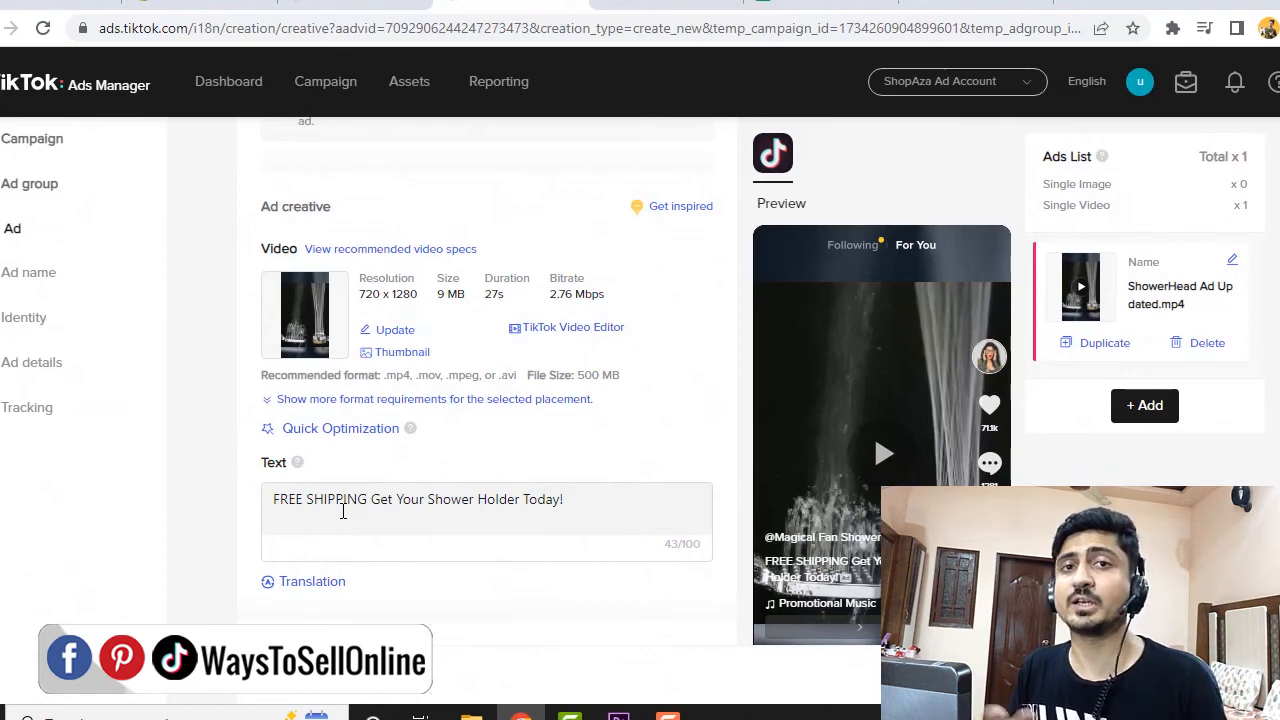
{"action": "scroll", "coordinate": [437, 457], "scroll_direction": "down", "scroll_amount": 5}
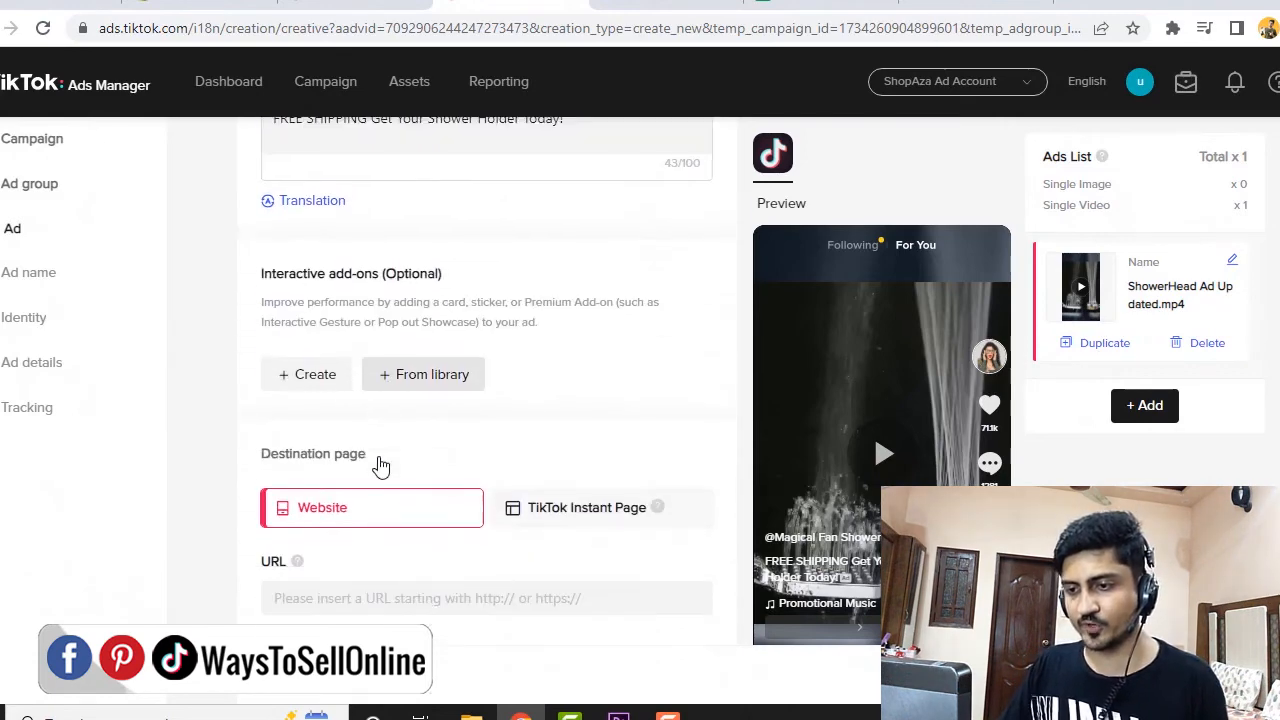
{"action": "left_click_drag", "start_coordinate": [261, 335], "coordinate": [432, 343]}
{"action": "left_click", "coordinate": [435, 344]}
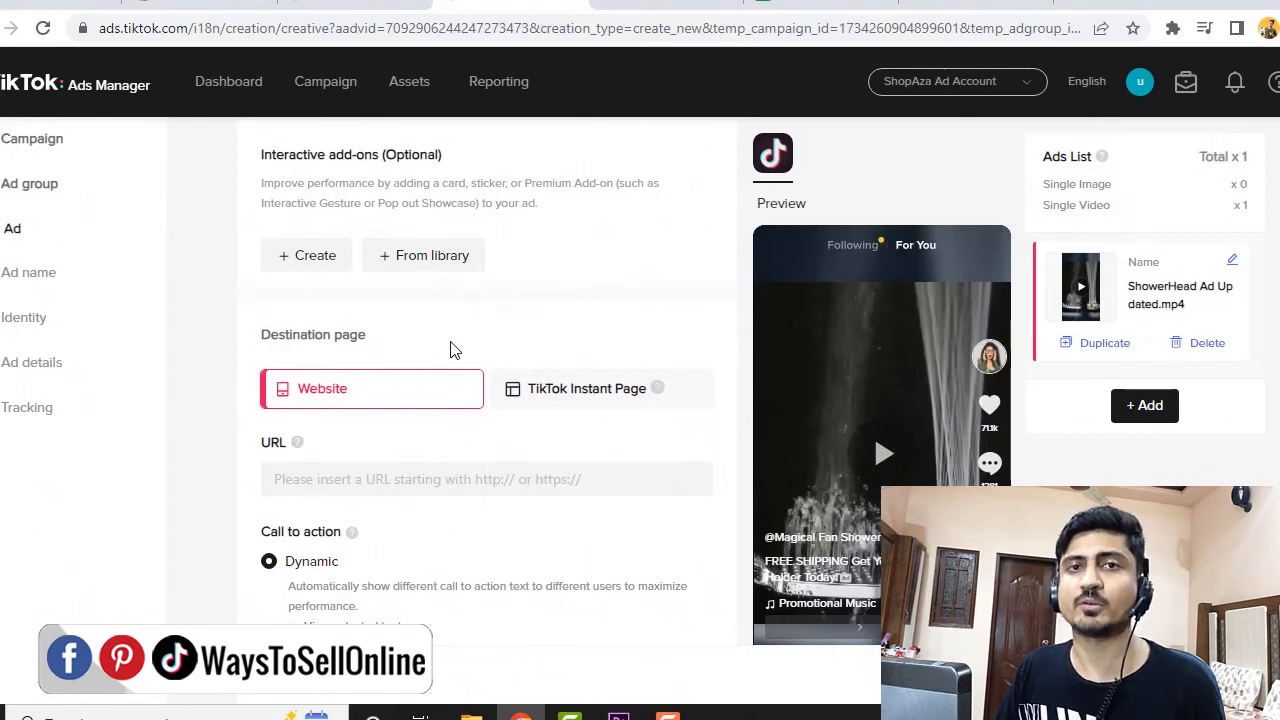
{"action": "left_click", "coordinate": [272, 10]}
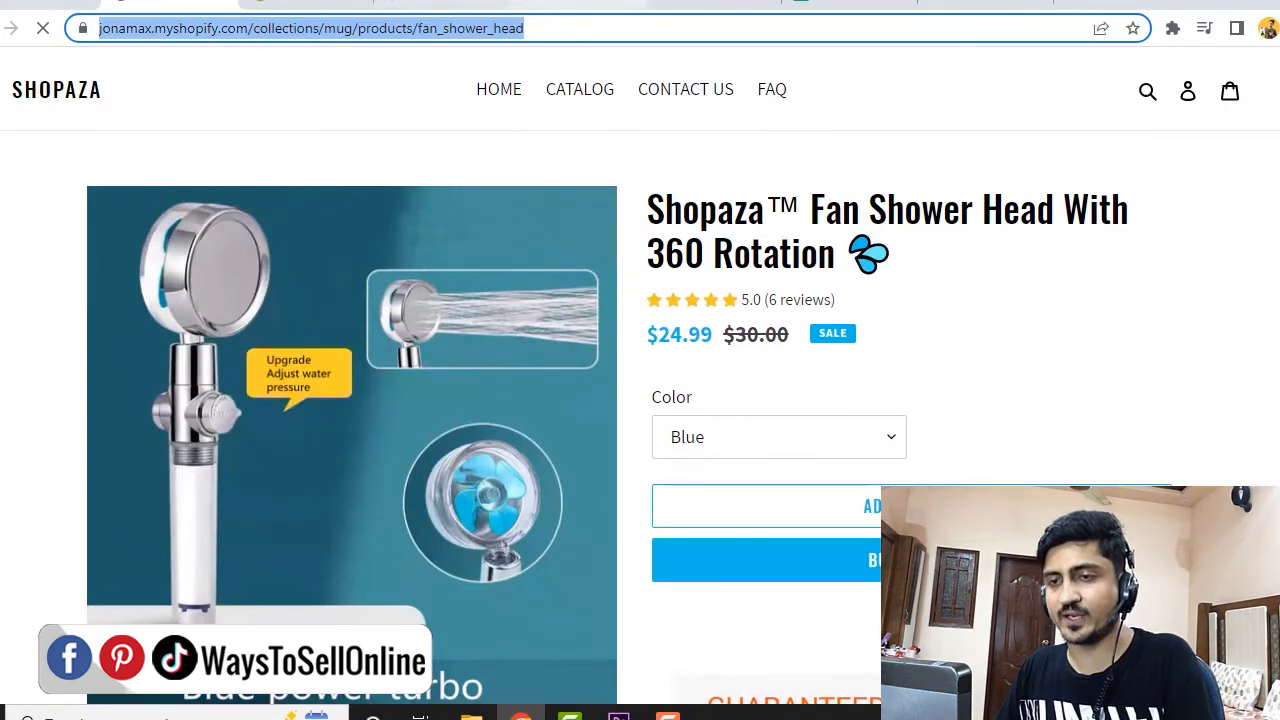
{"action": "left_click", "coordinate": [578, 4]}
{"action": "scroll", "coordinate": [630, 371], "scroll_direction": "down", "scroll_amount": 2}
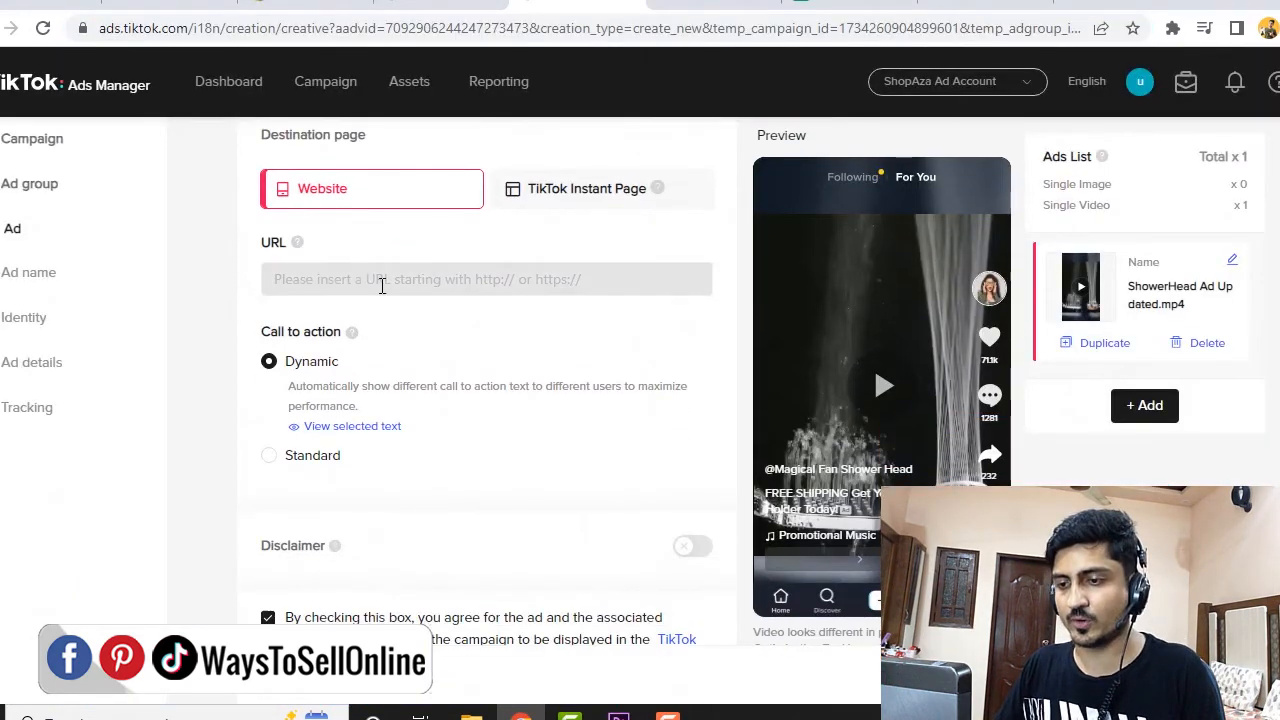
{"action": "left_click", "coordinate": [376, 285]}
{"action": "type", "text": "https://jonamax.myshopify.com/collections/mug/products/fan_shower_head"}
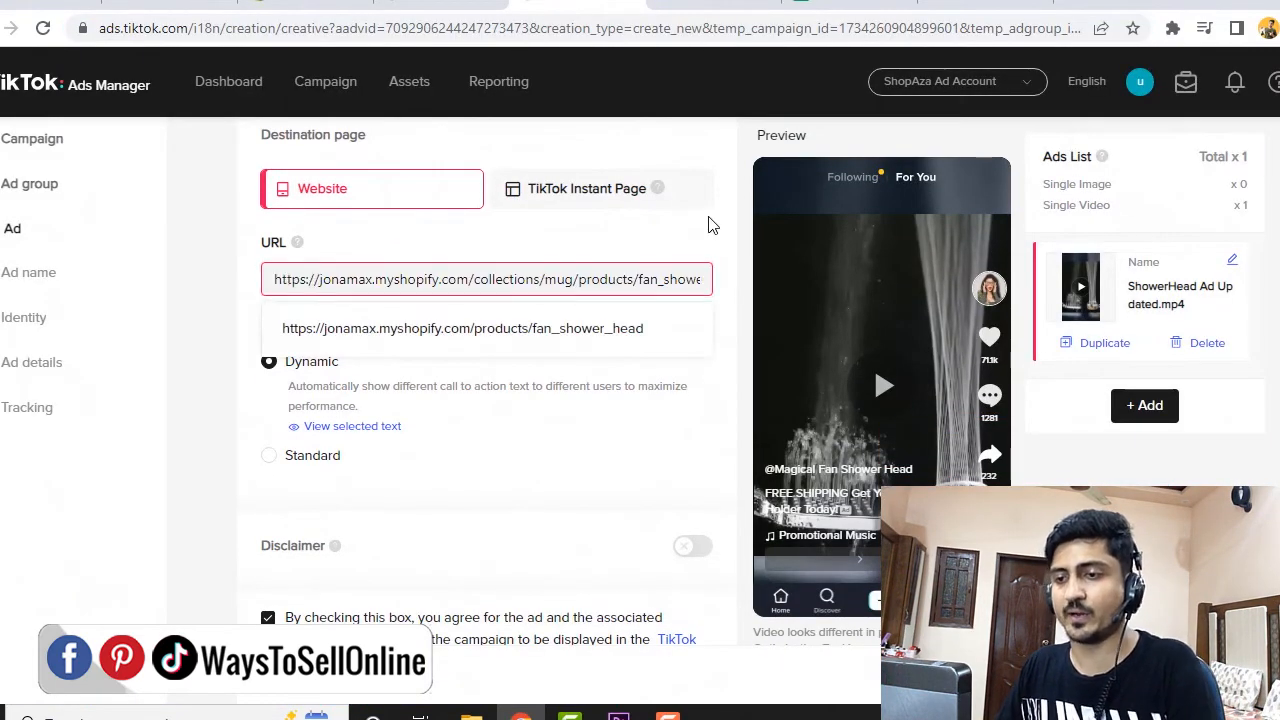
{"action": "left_click", "coordinate": [710, 225]}
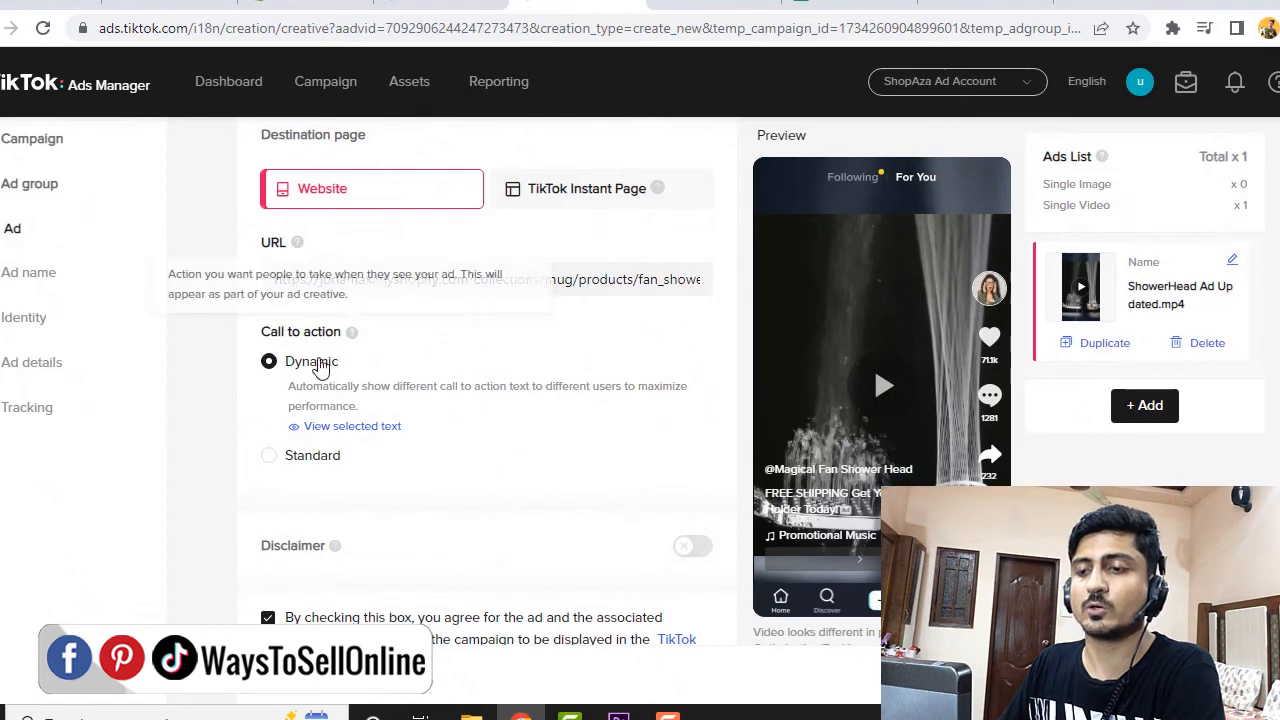
Switch the ad's call to action to Standard with the text "Shop now"
{"action": "left_click", "coordinate": [271, 458]}
{"action": "left_click", "coordinate": [331, 432]}
{"action": "left_click", "coordinate": [329, 533]}
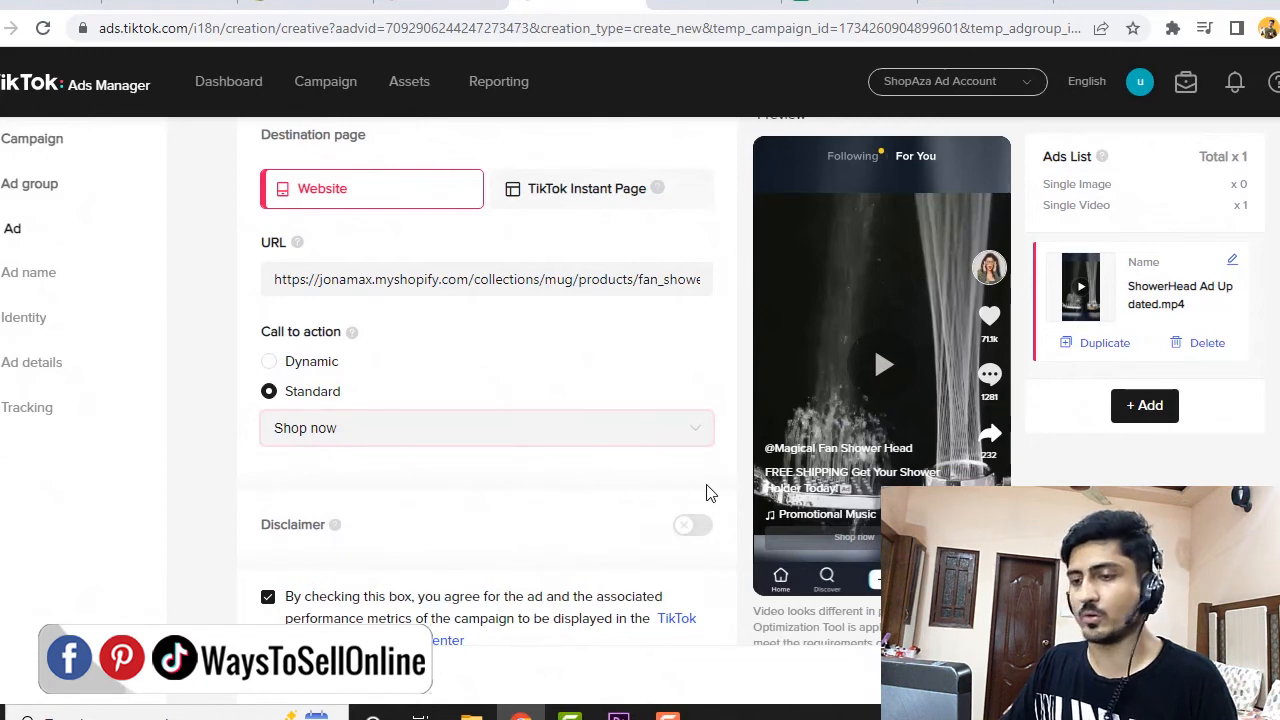
Review the Creative Center agreement, the TikTok Pixel assignment and the optional third-party impression and click tracking URLs
{"action": "scroll", "coordinate": [330, 445], "scroll_direction": "down", "scroll_amount": 2}
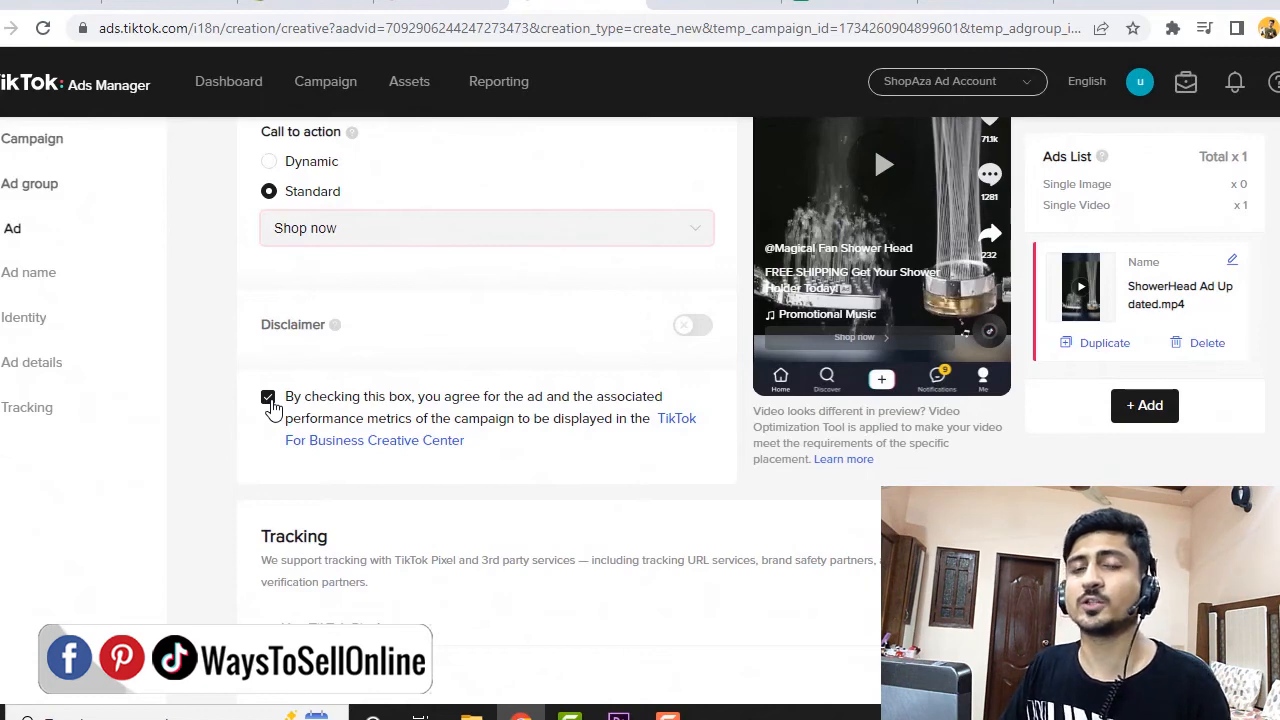
{"action": "scroll", "coordinate": [366, 429], "scroll_direction": "down", "scroll_amount": 3}
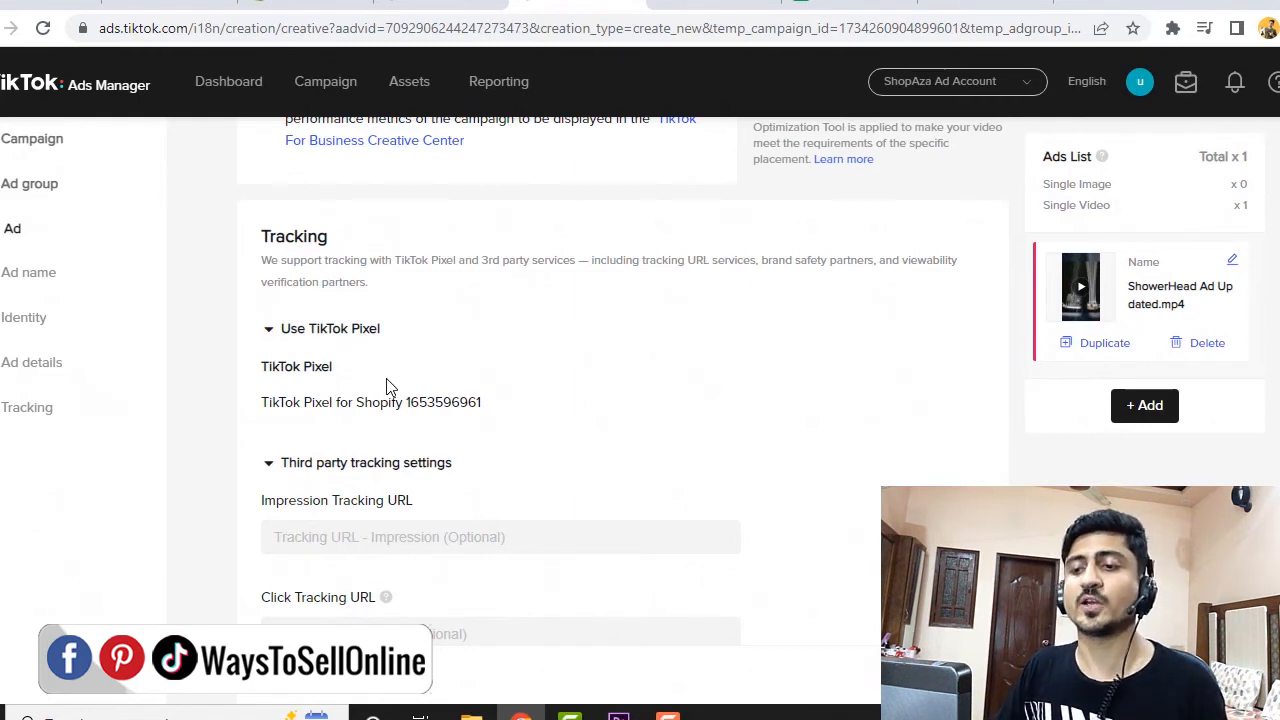
{"action": "left_click", "coordinate": [418, 538]}
{"action": "left_click", "coordinate": [442, 633]}
{"action": "left_click", "coordinate": [778, 463]}
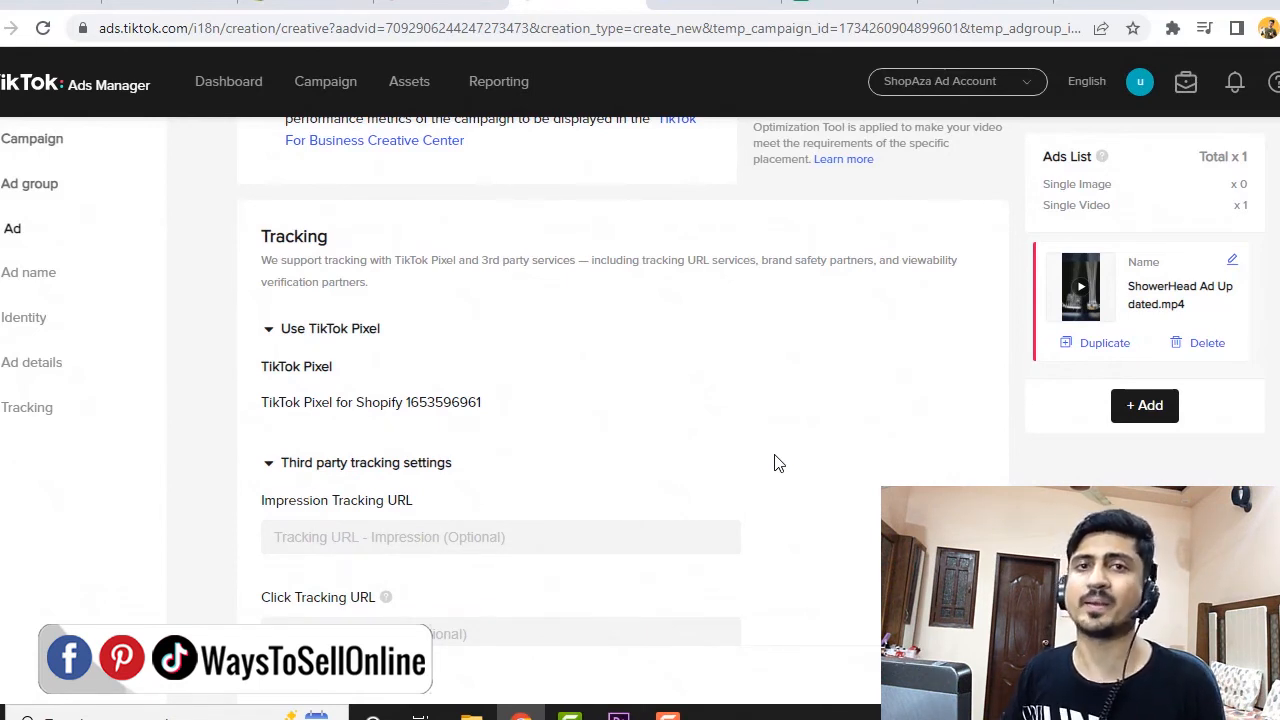
{"action": "scroll", "coordinate": [648, 473], "scroll_direction": "down", "scroll_amount": 1}
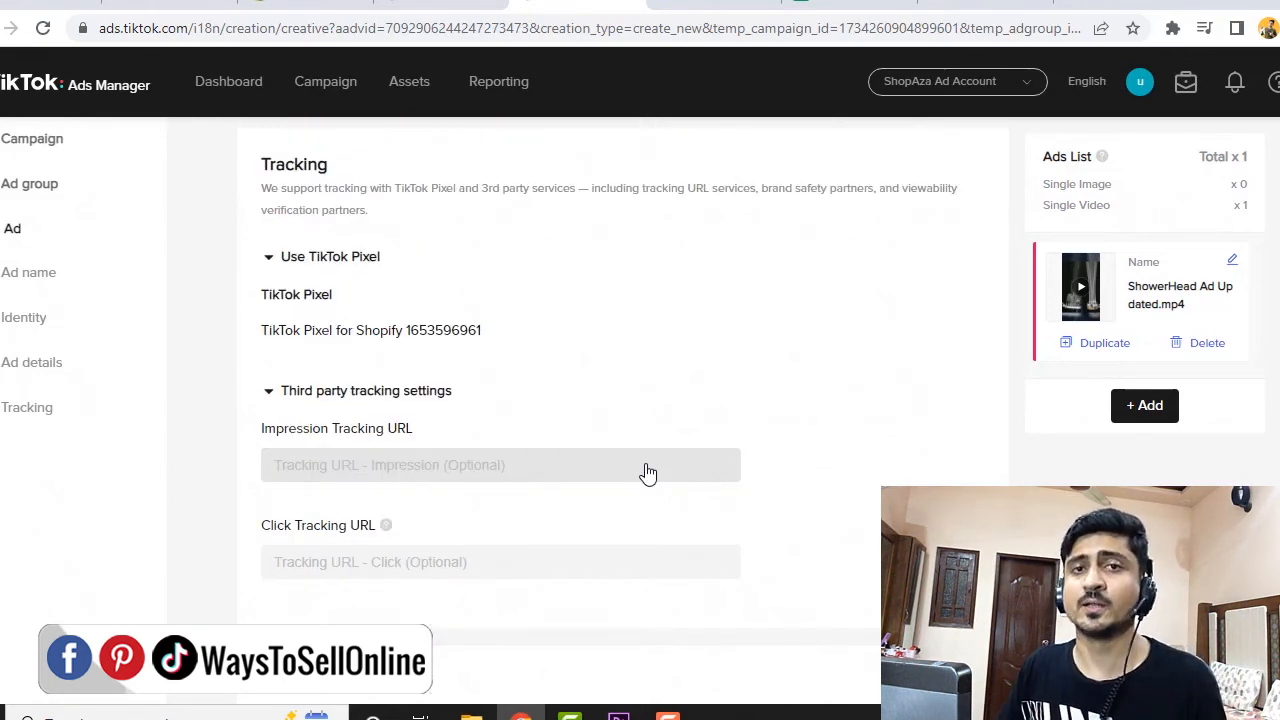
Upload Thumbnail.jpg as a custom video thumbnail, accept its 720 x 1280 crop and apply it to the ad
{"action": "scroll", "coordinate": [648, 473], "scroll_direction": "up", "scroll_amount": 8}
{"action": "scroll", "coordinate": [530, 400], "scroll_direction": "up", "scroll_amount": 7}
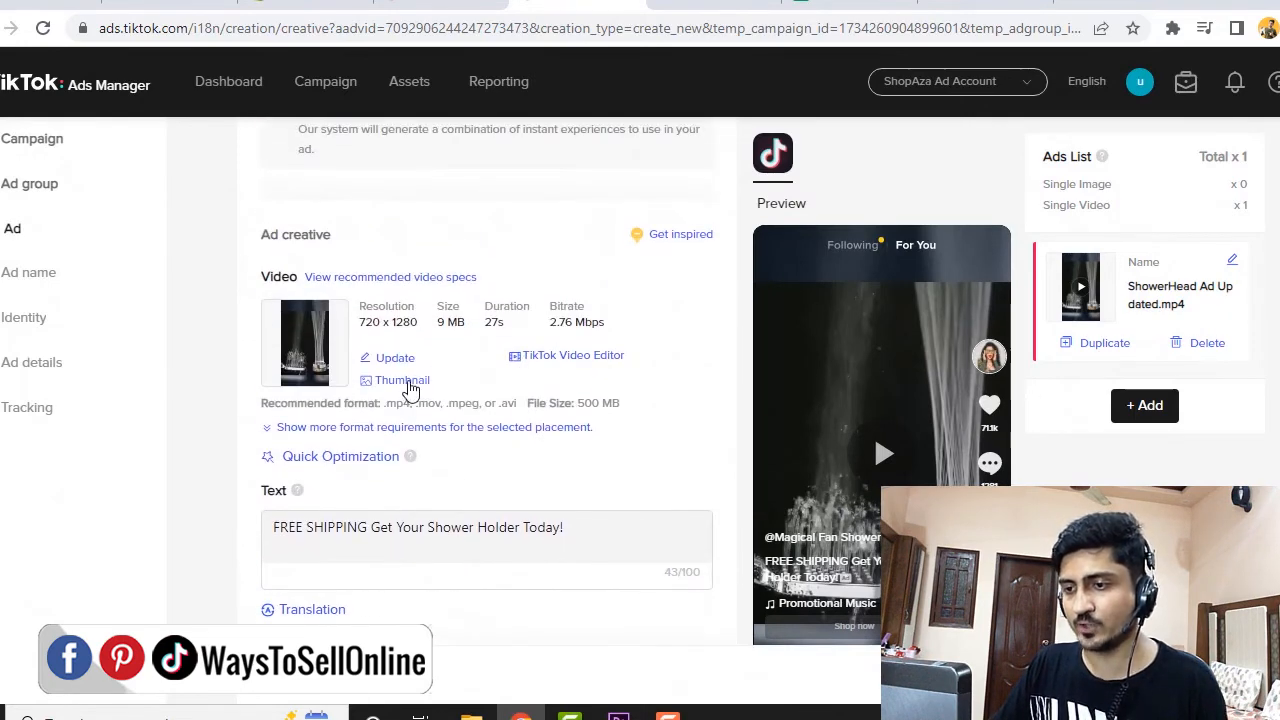
{"action": "left_click", "coordinate": [408, 386]}
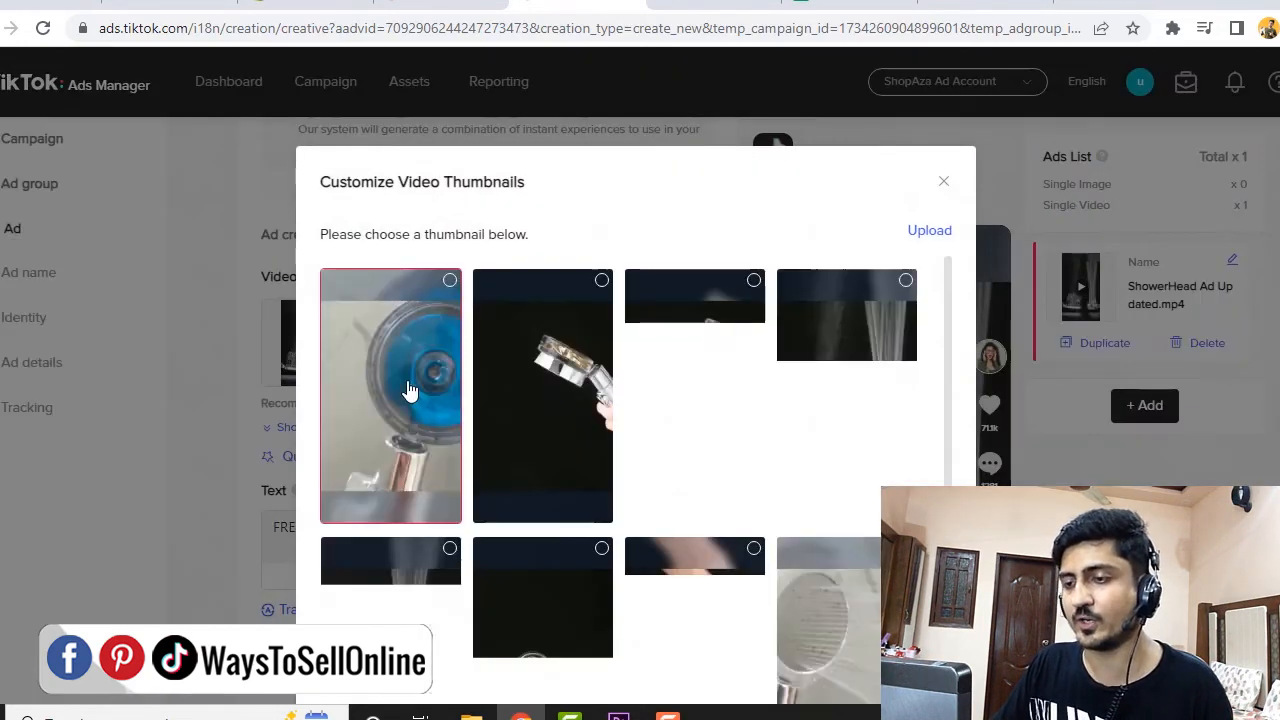
{"action": "scroll", "coordinate": [600, 420], "scroll_direction": "down", "scroll_amount": 4}
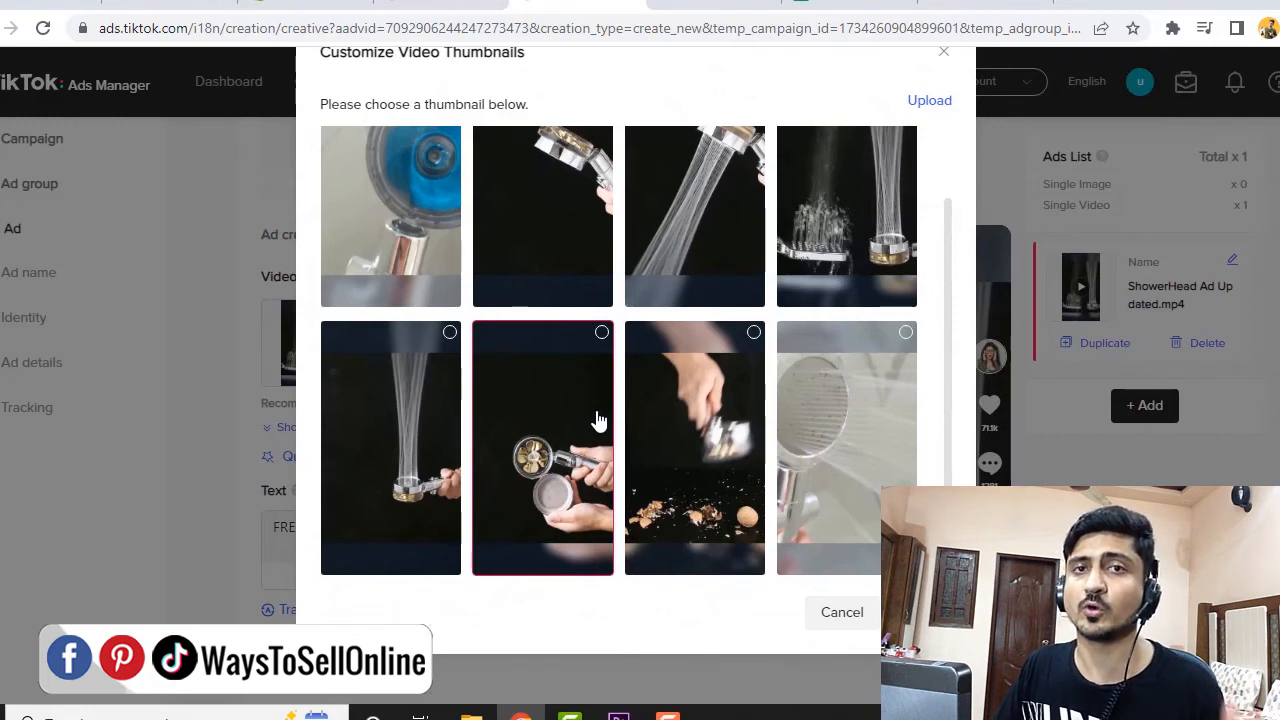
{"action": "left_click", "coordinate": [938, 106]}
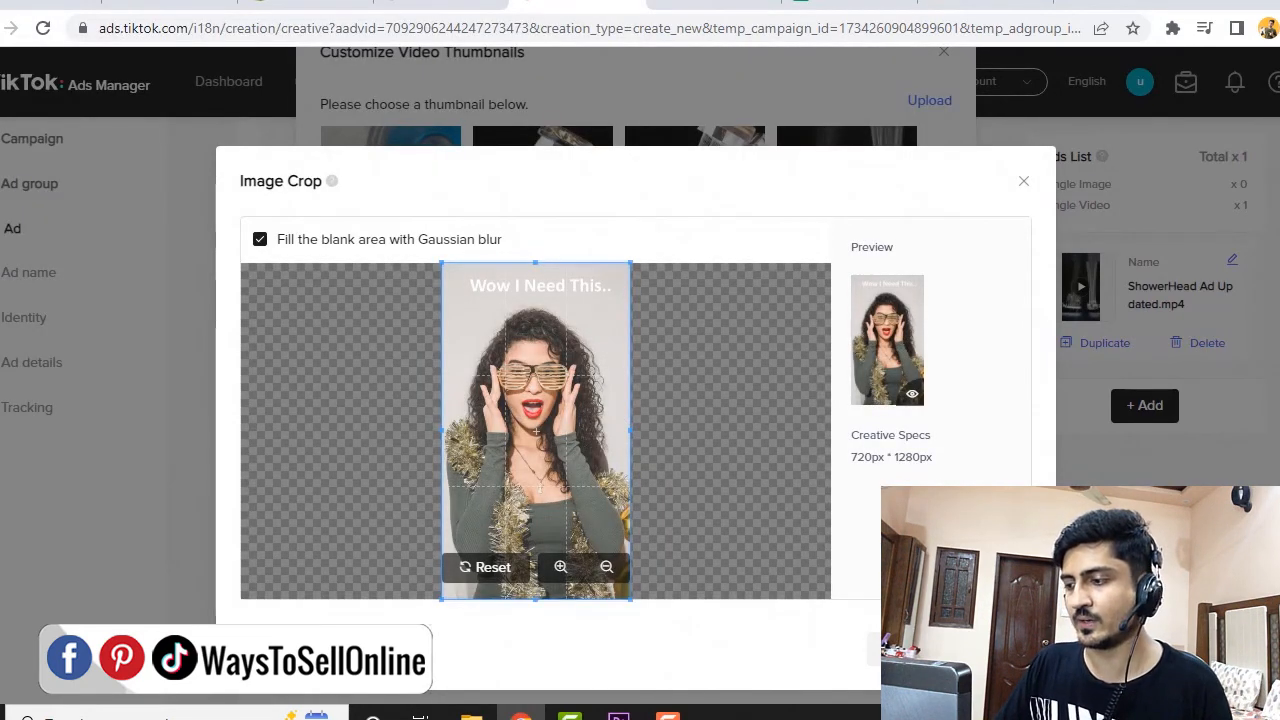
{"action": "left_click", "coordinate": [990, 649]}
{"action": "left_click", "coordinate": [990, 649]}
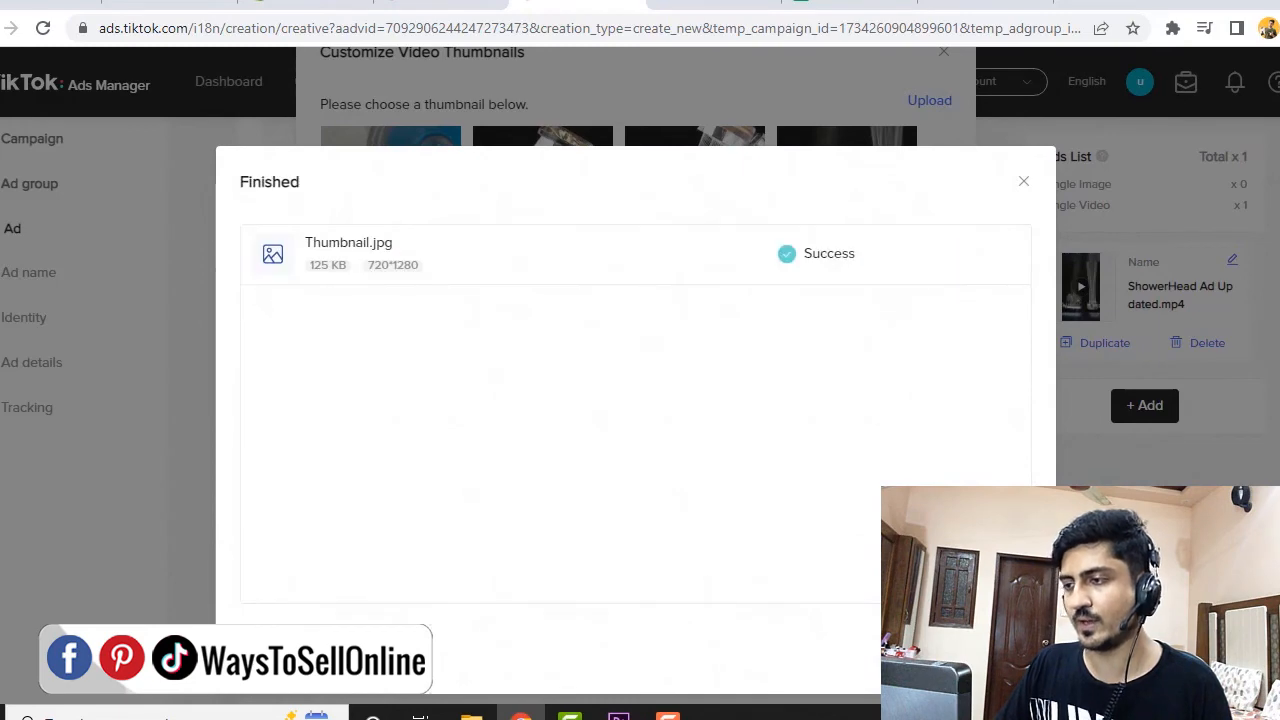
{"action": "left_click", "coordinate": [990, 649]}
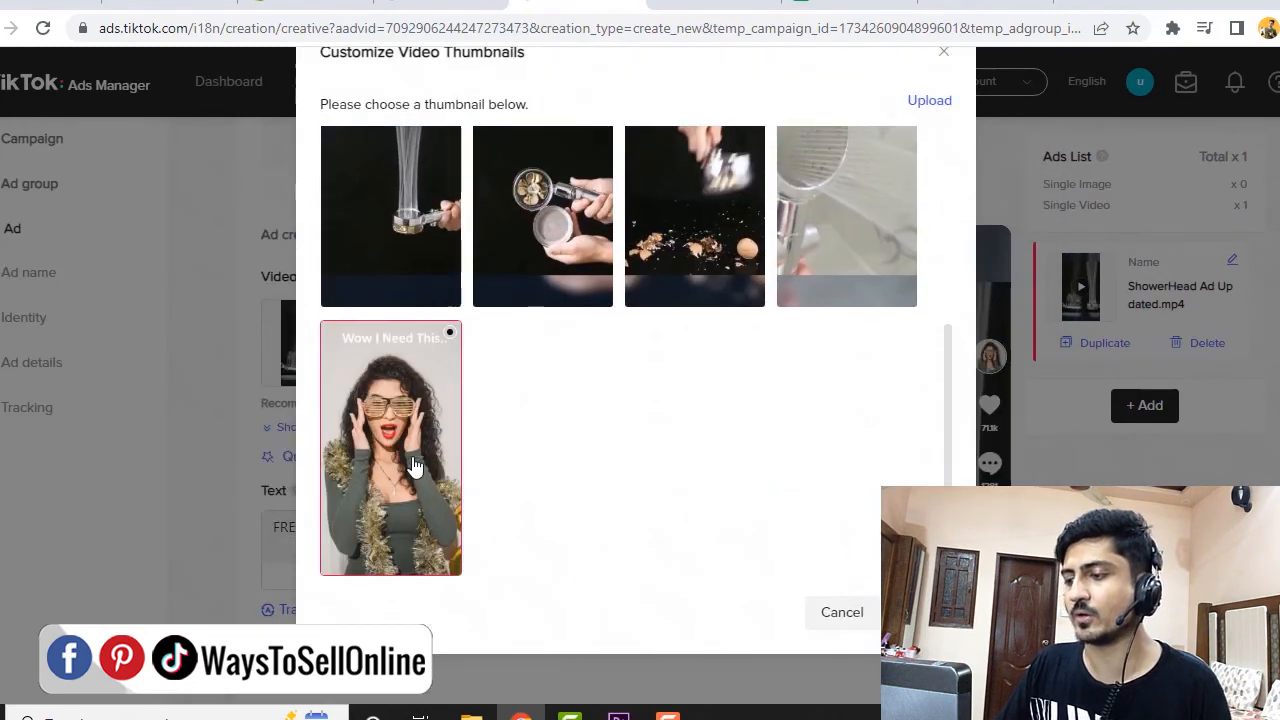
{"action": "left_click", "coordinate": [917, 612]}
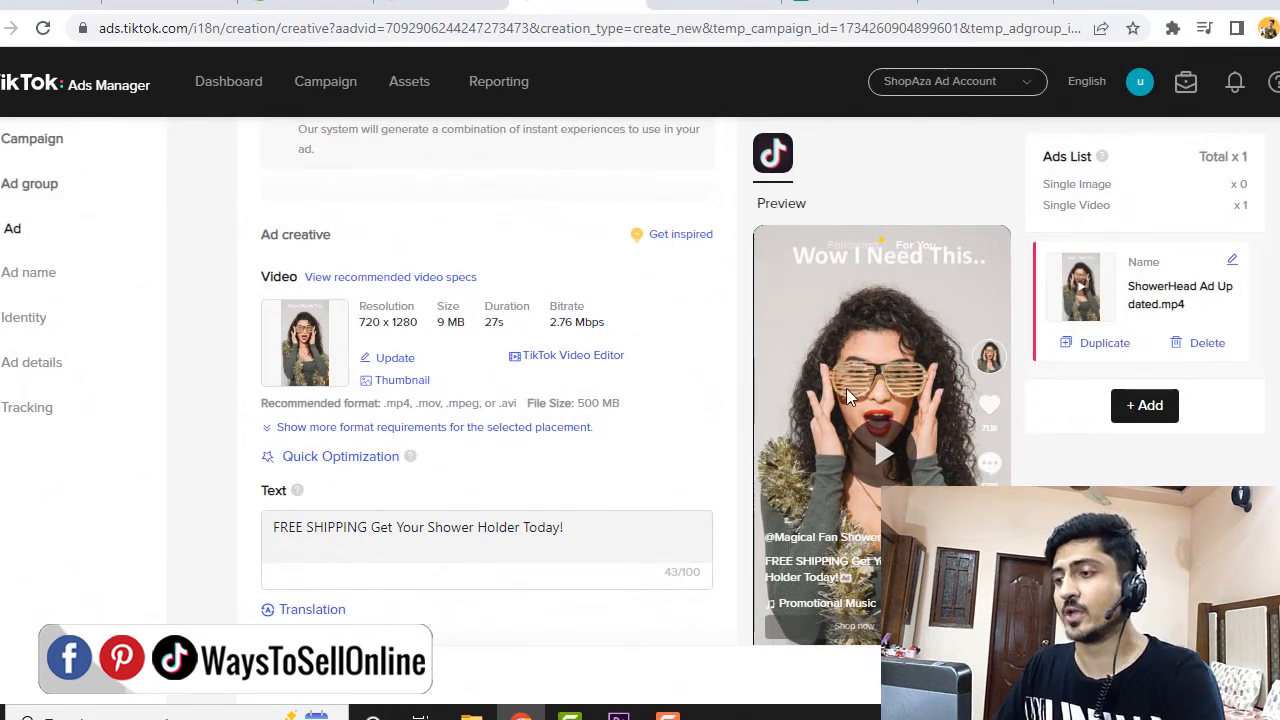
{"action": "scroll", "coordinate": [846, 388], "scroll_direction": "down", "scroll_amount": 8}
{"action": "scroll", "coordinate": [826, 480], "scroll_direction": "down", "scroll_amount": 2}
{"action": "scroll", "coordinate": [850, 478], "scroll_direction": "up", "scroll_amount": 2}
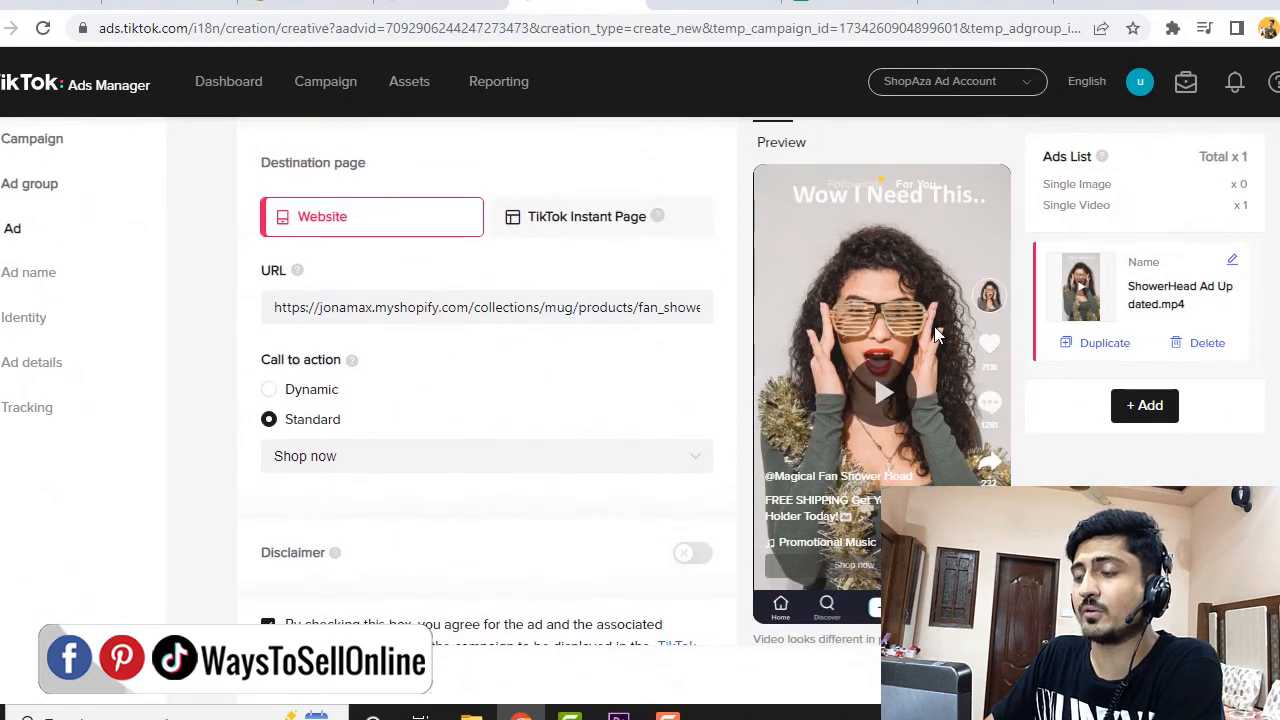